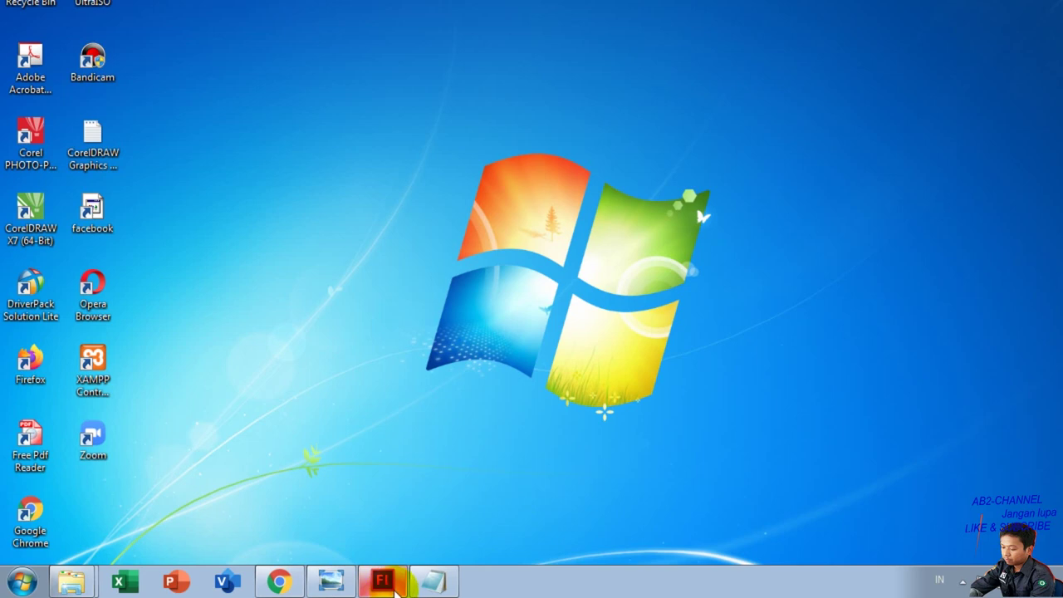
{"action": "mouse_move", "coordinate": [384, 580]}
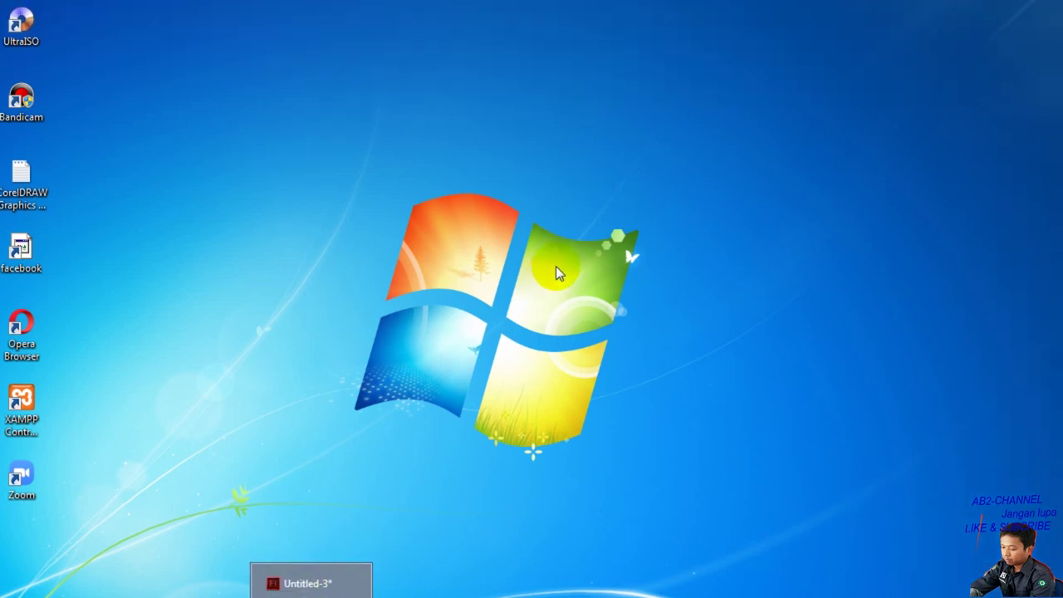
{"action": "right_click", "coordinate": [683, 159]}
{"action": "left_click", "coordinate": [710, 204]}
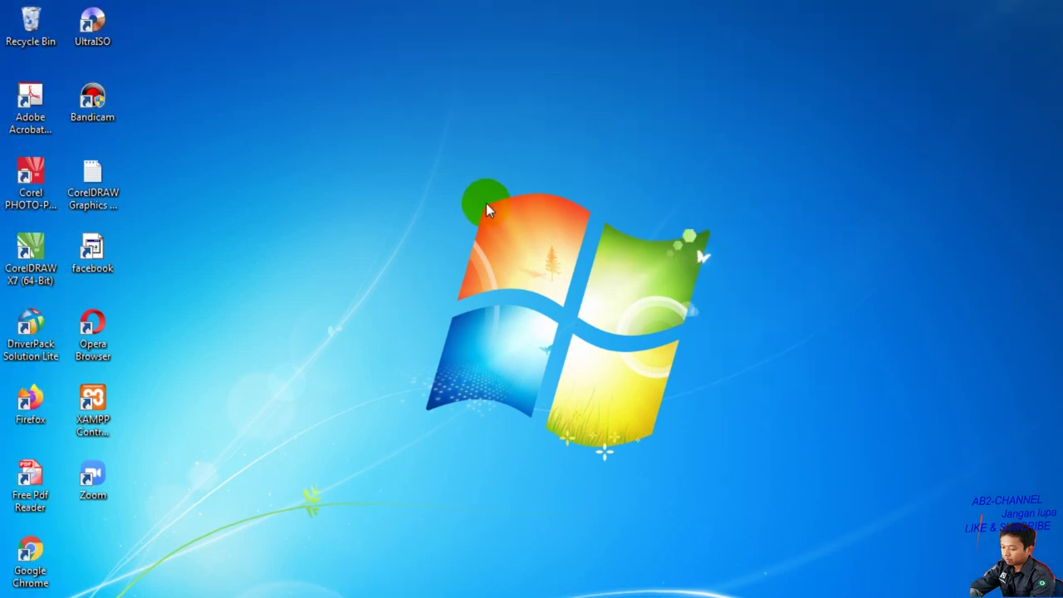
{"action": "right_click", "coordinate": [416, 208]}
{"action": "left_click", "coordinate": [453, 254]}
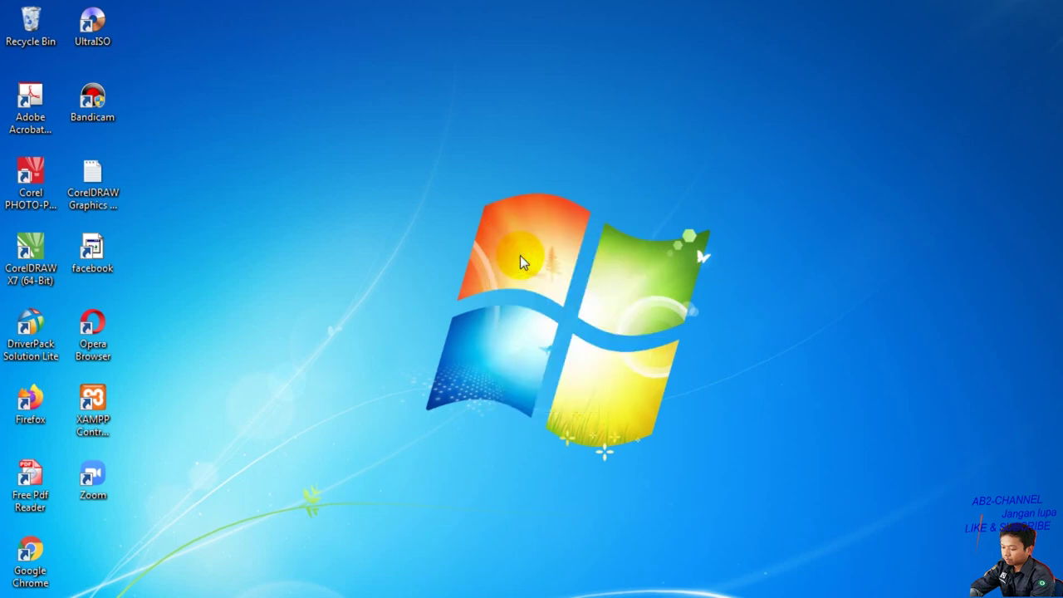
{"action": "right_click", "coordinate": [328, 324]}
{"action": "left_click", "coordinate": [368, 379]}
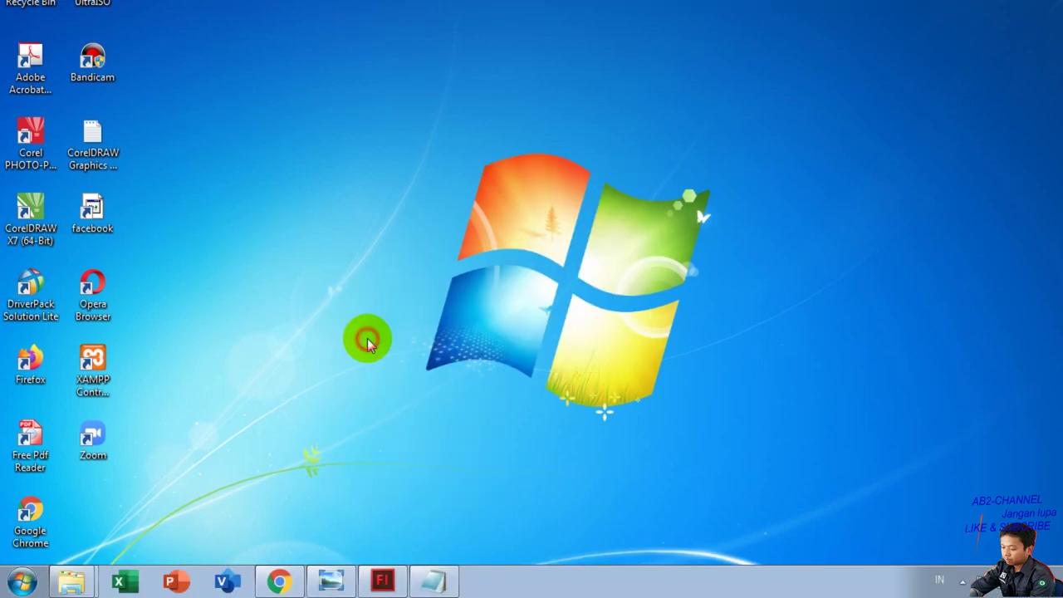
{"action": "right_click", "coordinate": [368, 378]}
{"action": "left_click", "coordinate": [378, 382]}
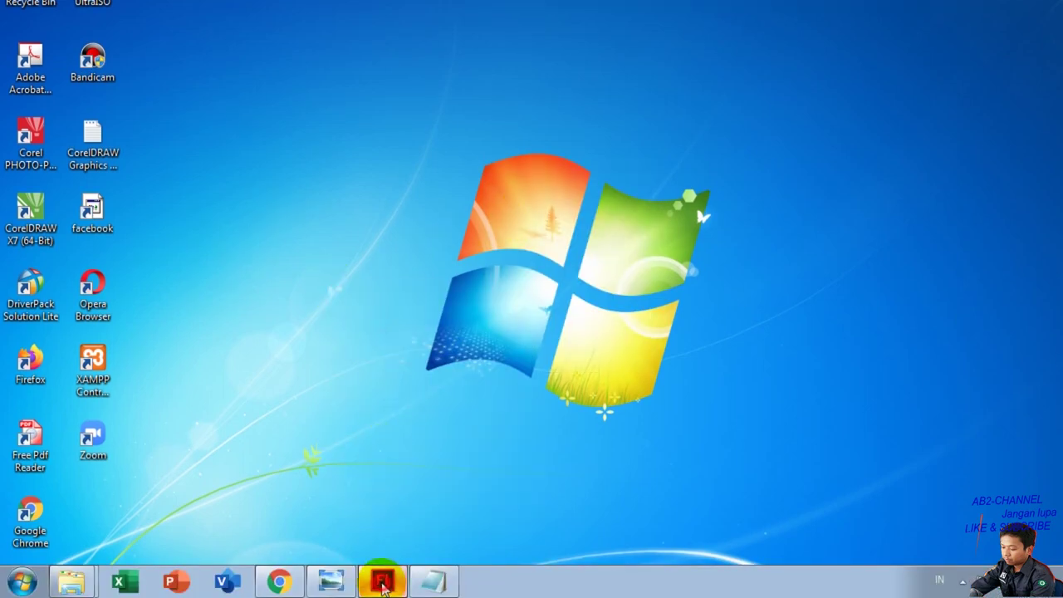
- Switch to Adobe Flash and create a new ActionScript 3.0 document with the default settings
{"action": "left_click", "coordinate": [382, 580]}
{"action": "left_click", "coordinate": [75, 8]}
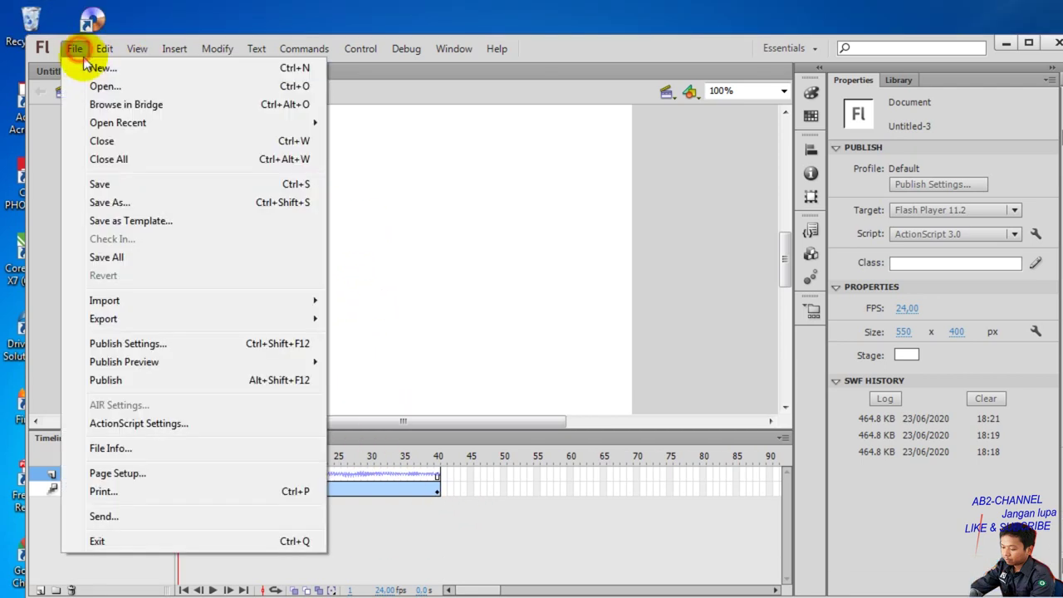
{"action": "left_click", "coordinate": [96, 24]}
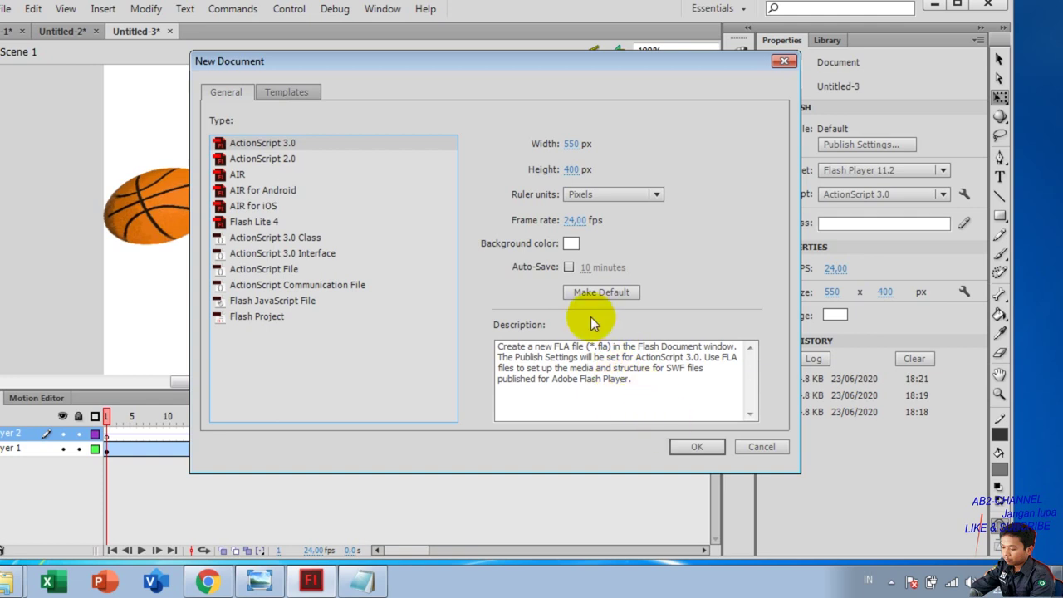
{"action": "left_click", "coordinate": [693, 442]}
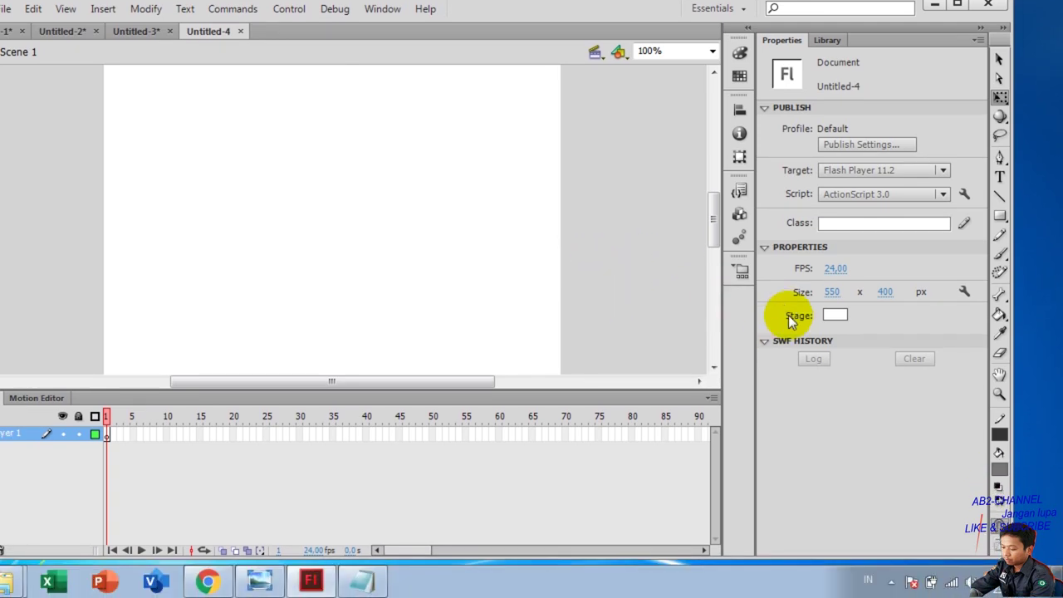
- Set the stage width to 1000 px and fit the stage in the window
{"action": "left_click", "coordinate": [831, 331]}
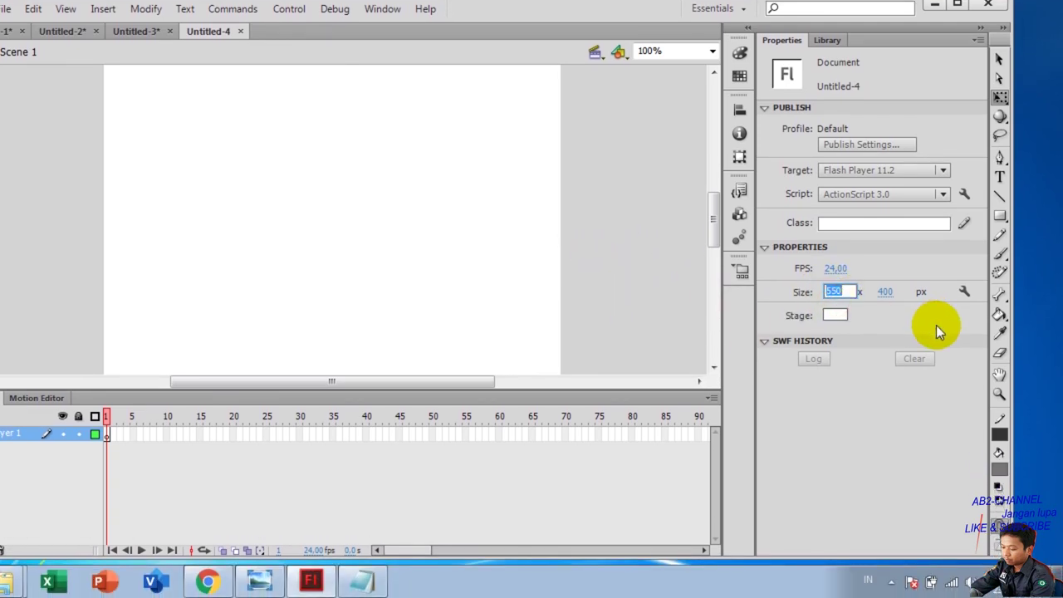
{"action": "type", "text": "1000"}
{"action": "key", "text": "Return"}
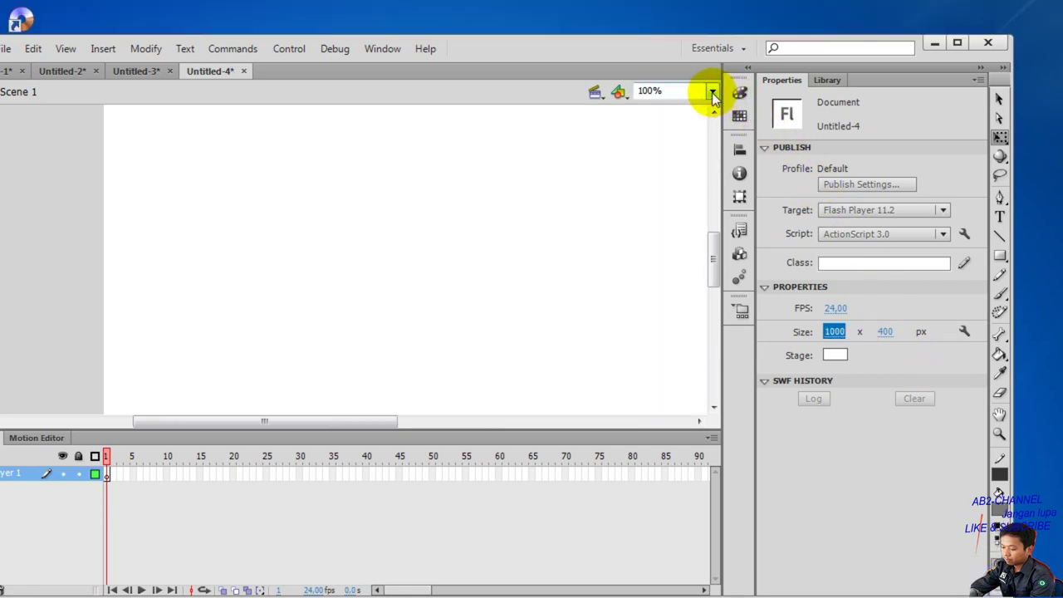
{"action": "left_click", "coordinate": [712, 51]}
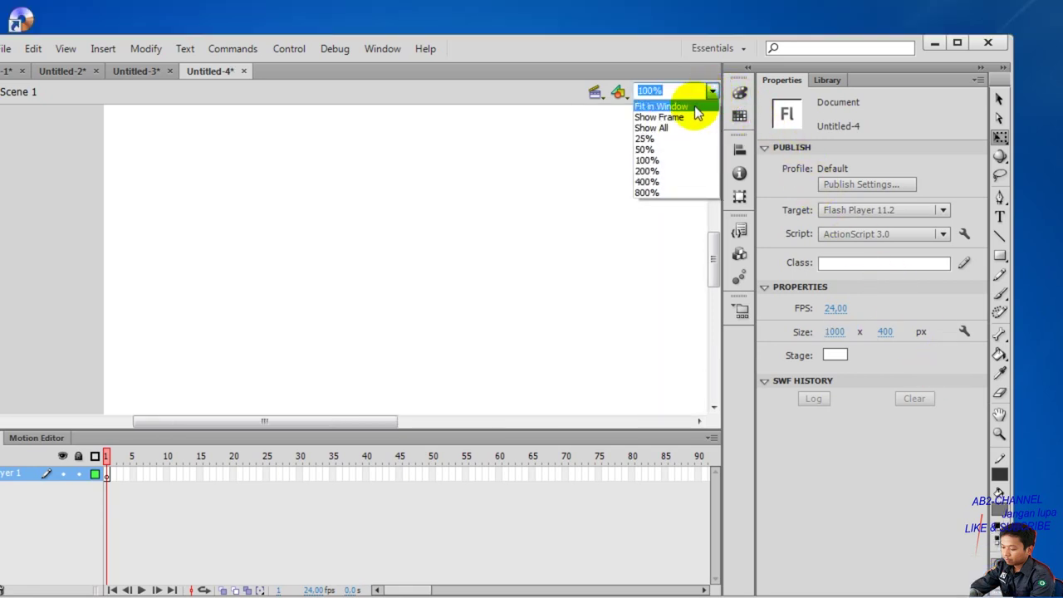
{"action": "left_click", "coordinate": [694, 106]}
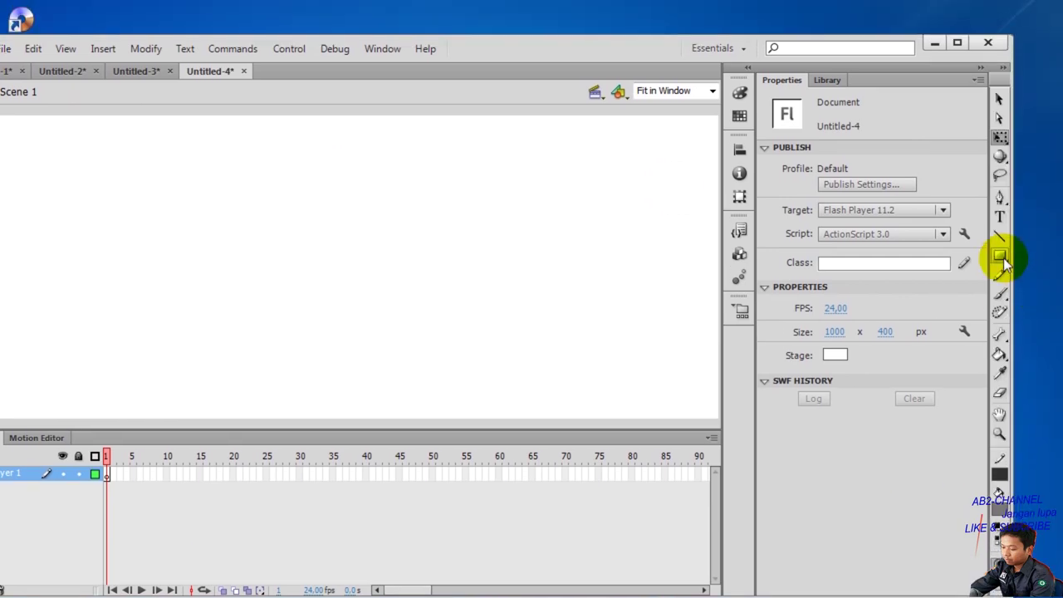
- Draw a gray rectangle about 341 by 250 px on the left part of the stage with the Rectangle tool
{"action": "left_click", "coordinate": [1001, 259]}
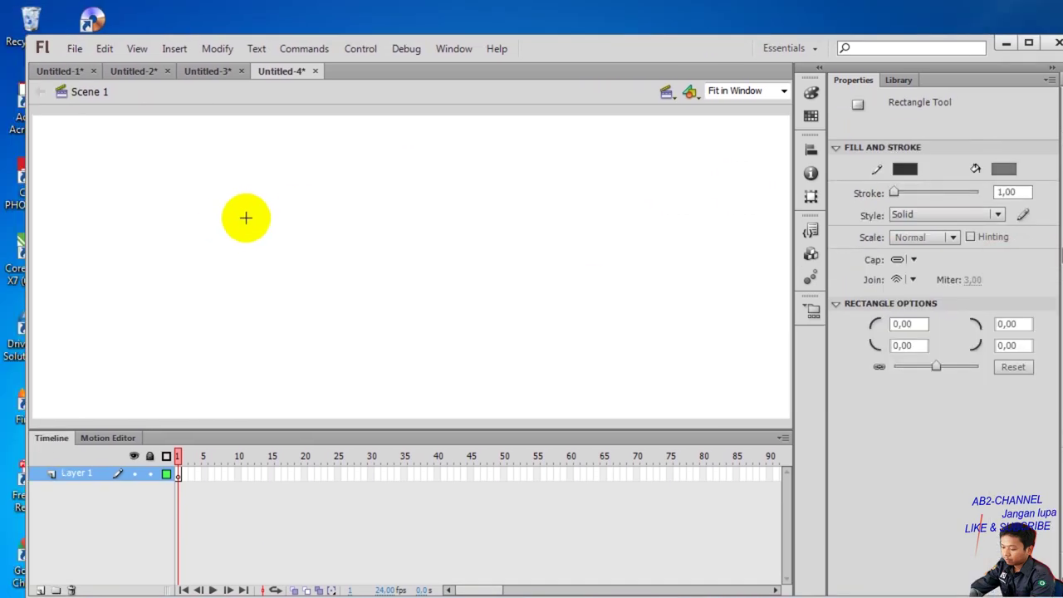
{"action": "left_click", "coordinate": [138, 205]}
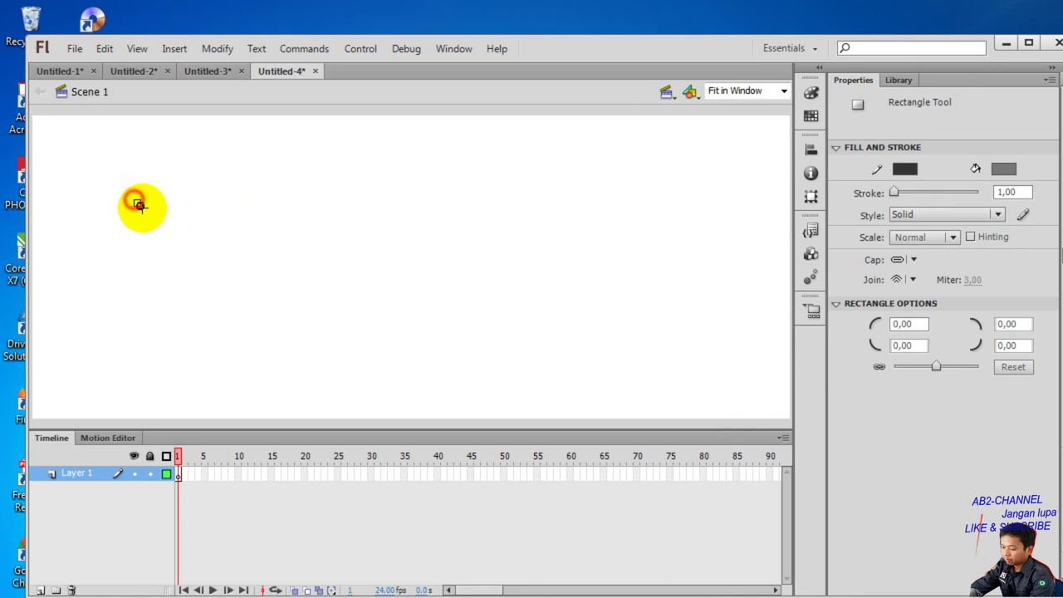
{"action": "left_click_drag", "start_coordinate": [139, 205], "coordinate": [391, 389]}
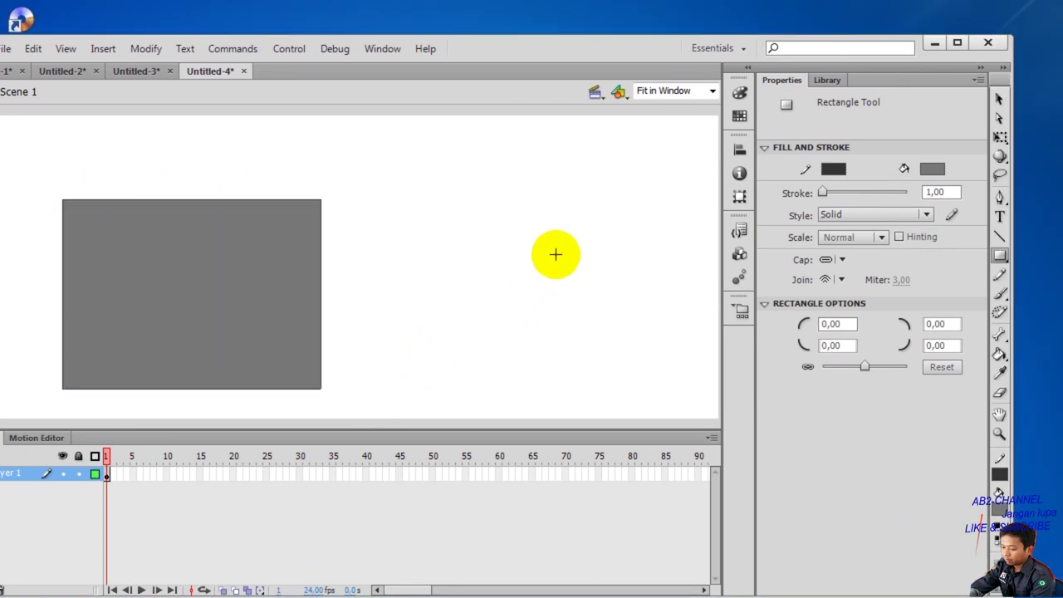
- Select the whole rectangle with its outline and convert it to a Button symbol named kotak1
{"action": "left_click", "coordinate": [998, 103]}
{"action": "left_click_drag", "start_coordinate": [29, 171], "coordinate": [377, 414]}
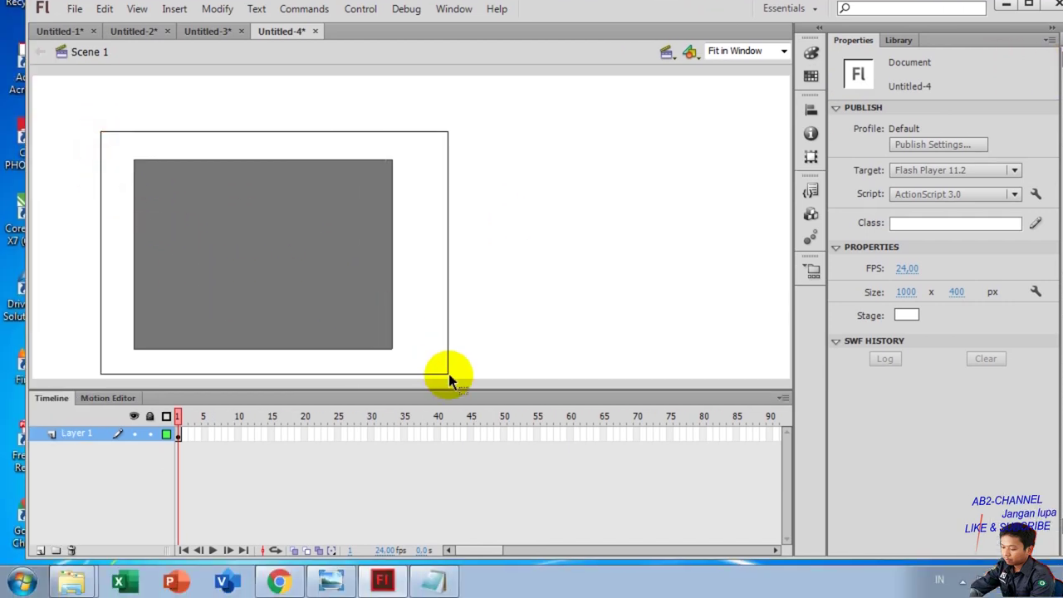
{"action": "left_click_drag", "start_coordinate": [448, 381], "coordinate": [450, 380]}
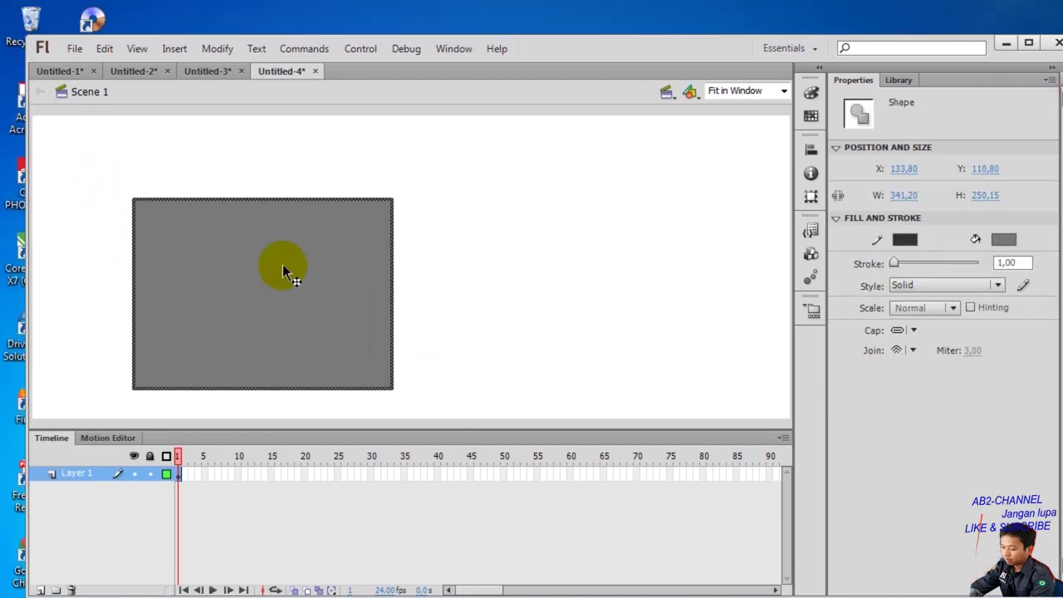
{"action": "left_click", "coordinate": [226, 52]}
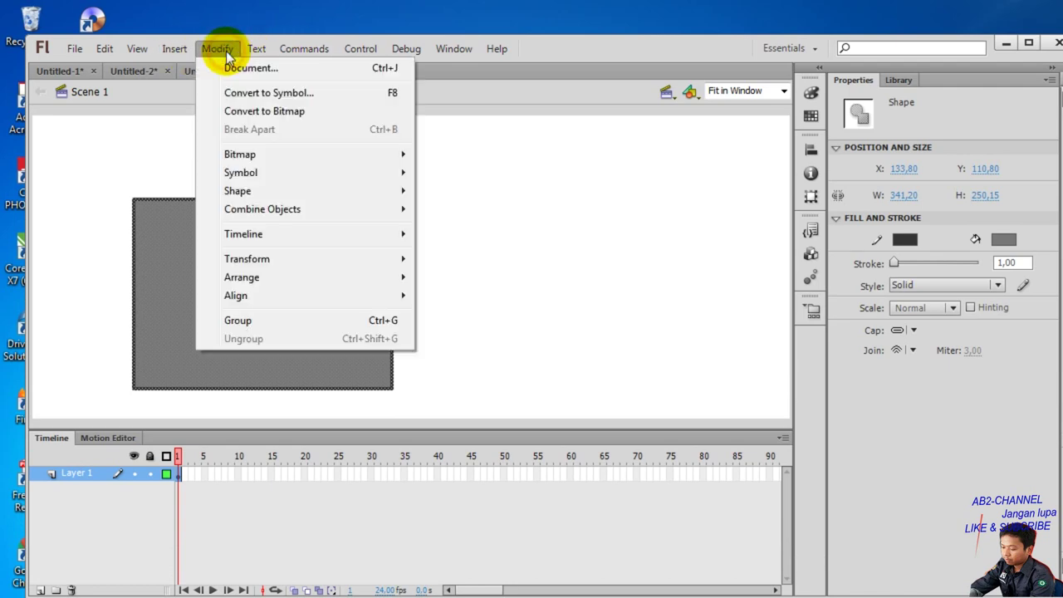
{"action": "left_click", "coordinate": [259, 94]}
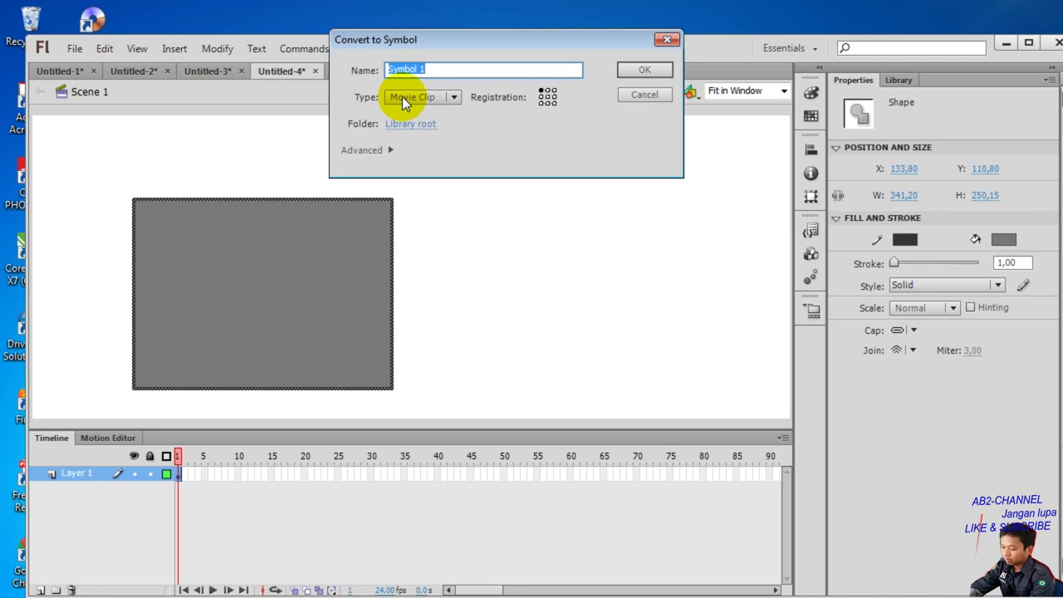
{"action": "type", "text": "kot"}
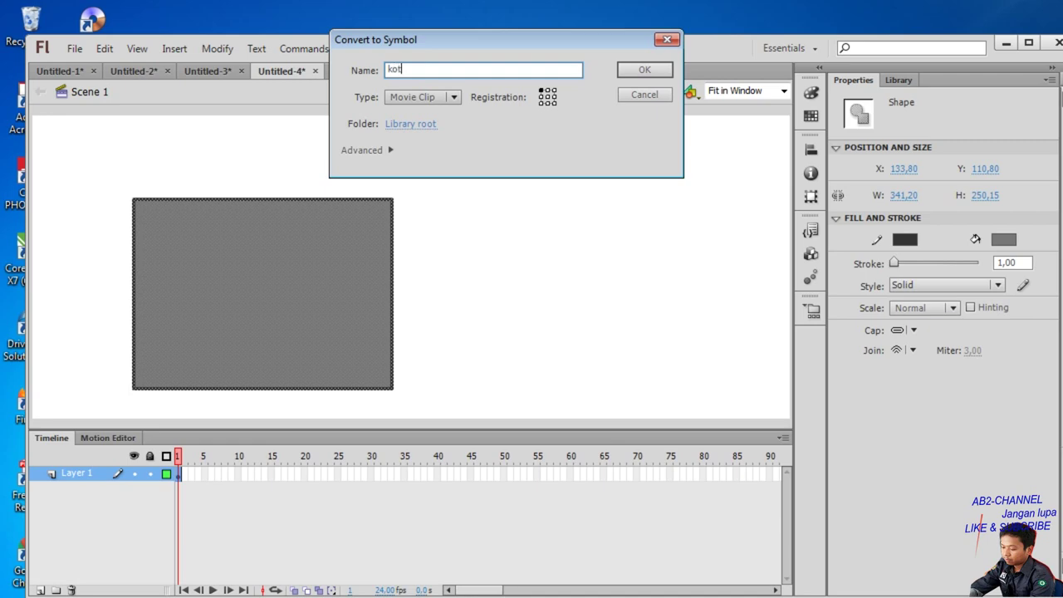
{"action": "type", "text": "ak1"}
{"action": "left_click", "coordinate": [453, 97]}
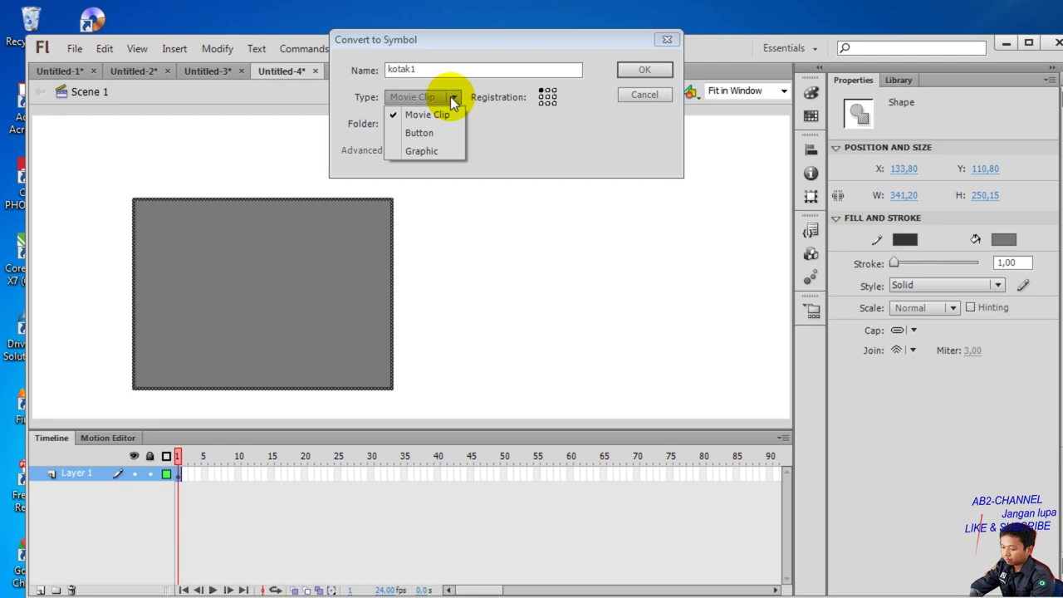
{"action": "left_click", "coordinate": [421, 133]}
{"action": "left_click", "coordinate": [635, 70]}
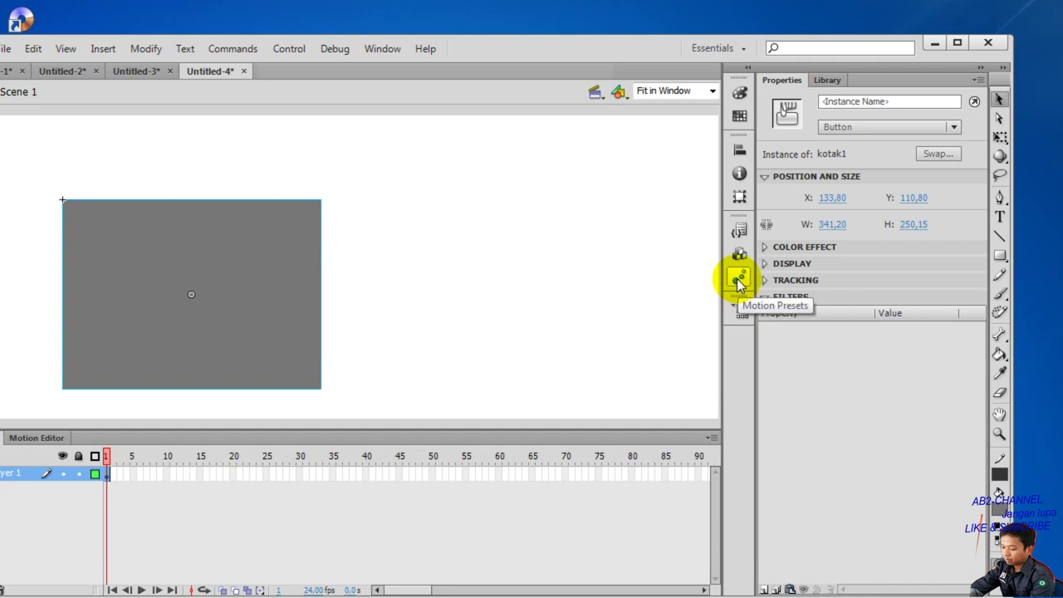
- Browse the default motion presets and preview bounce-out-3D, bounce-smoosh, the four fly-in-blur presets and fly-in-bottom
{"action": "left_click", "coordinate": [737, 278]}
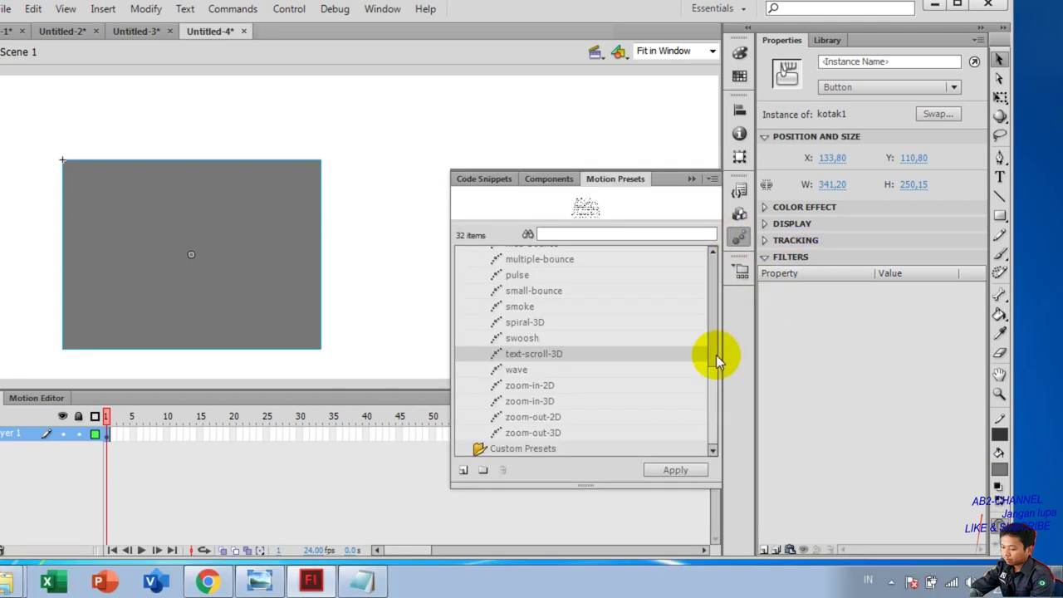
{"action": "left_click_drag", "start_coordinate": [713, 387], "coordinate": [725, 229]}
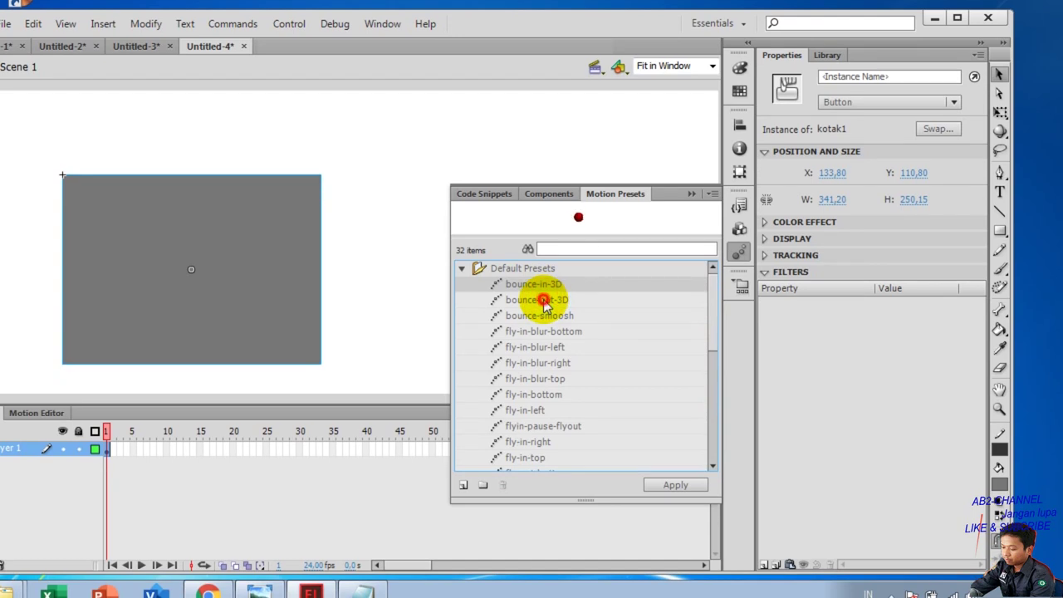
{"action": "left_click", "coordinate": [543, 301]}
{"action": "left_click", "coordinate": [548, 316]}
{"action": "left_click", "coordinate": [552, 331]}
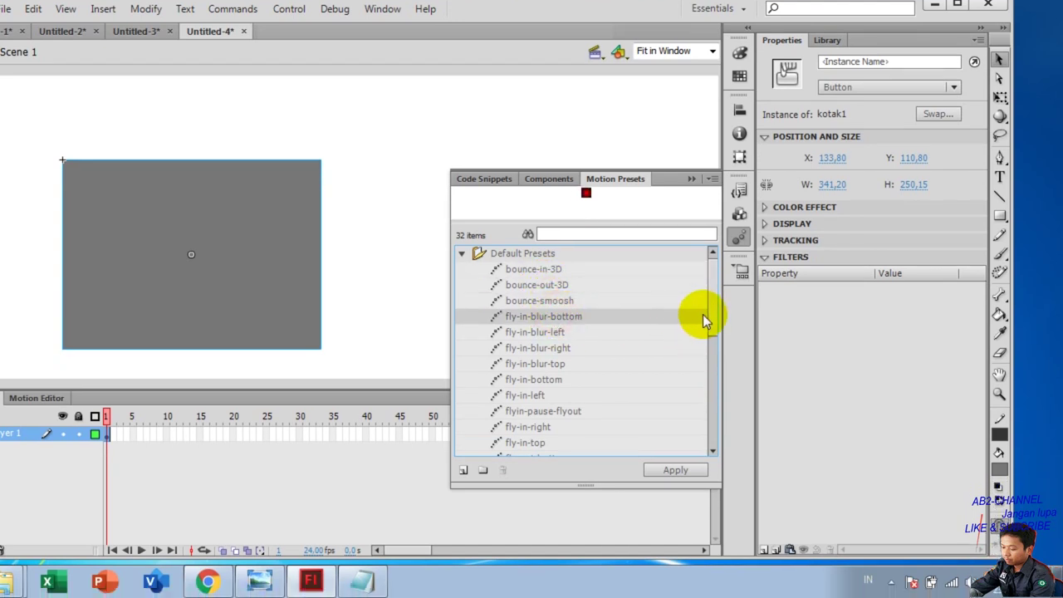
{"action": "left_click", "coordinate": [554, 332]}
{"action": "left_click", "coordinate": [553, 347]}
{"action": "left_click", "coordinate": [552, 364]}
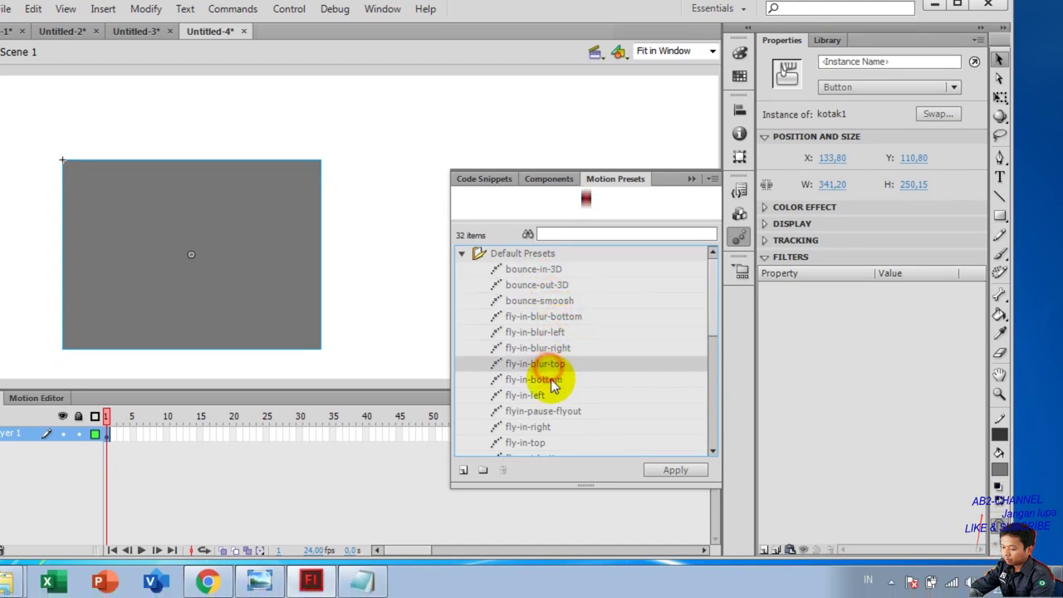
{"action": "left_click", "coordinate": [552, 380]}
- Preview the motion presets from fly-in-left through fly-out-left
{"action": "left_click_drag", "start_coordinate": [715, 322], "coordinate": [711, 347]}
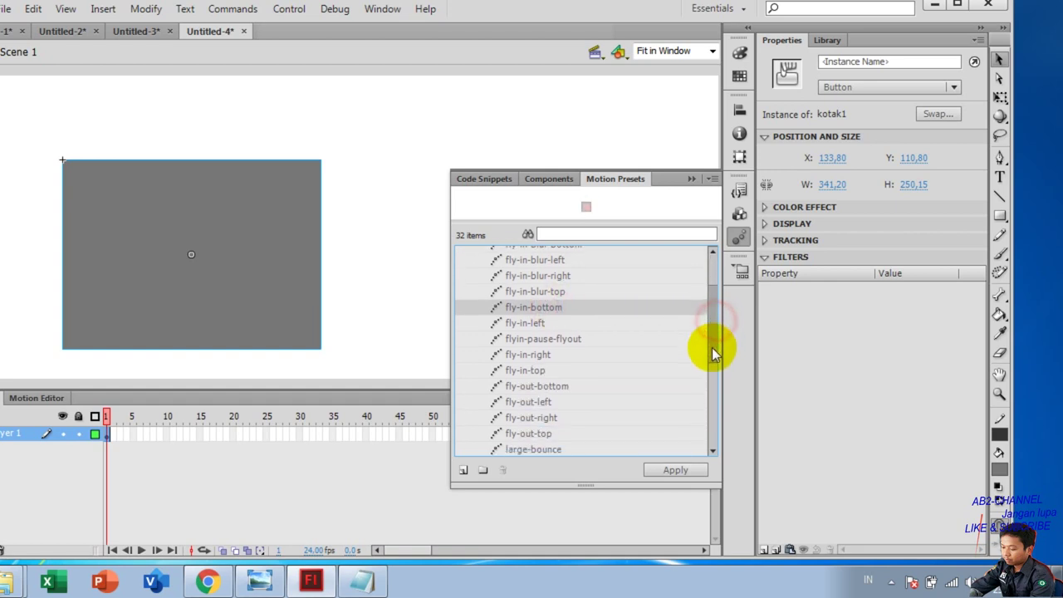
{"action": "left_click", "coordinate": [575, 321]}
{"action": "left_click", "coordinate": [566, 336]}
{"action": "left_click", "coordinate": [565, 352]}
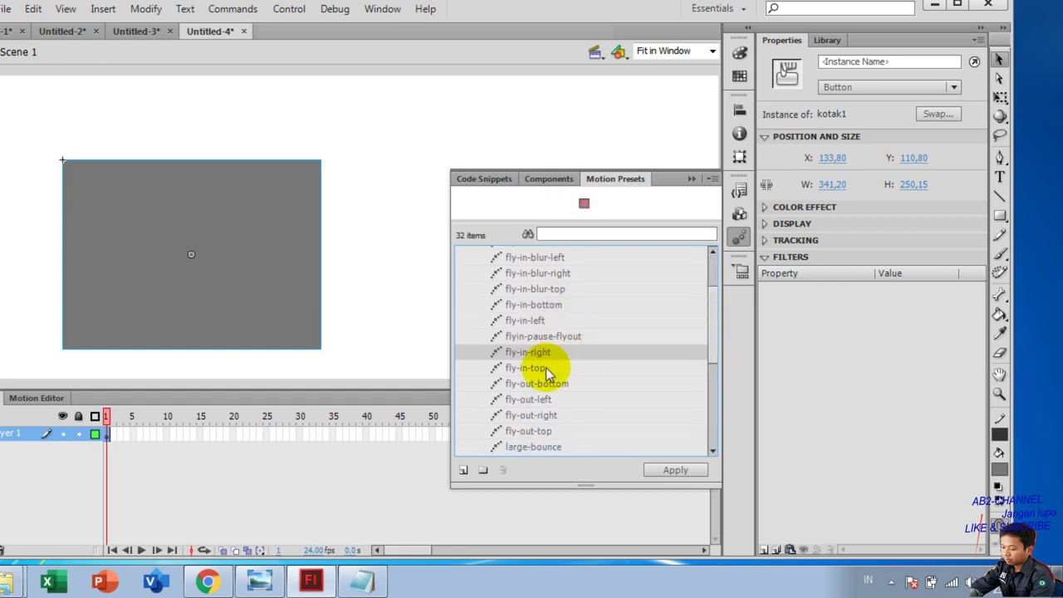
{"action": "left_click", "coordinate": [549, 368]}
{"action": "left_click", "coordinate": [558, 383]}
{"action": "left_click", "coordinate": [563, 399]}
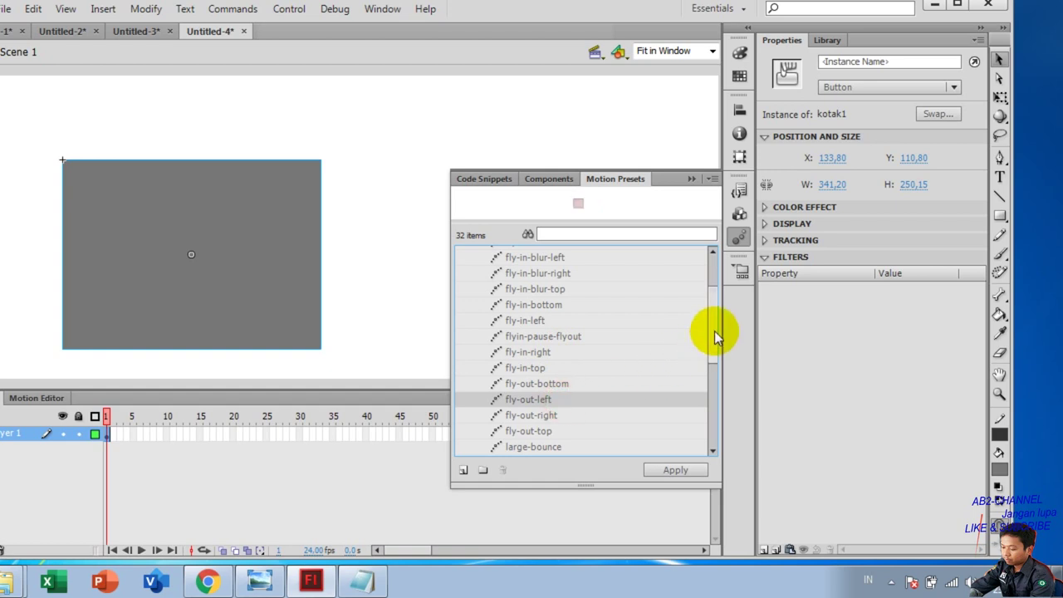
- Preview the motion presets from fly-out-right through smoke, comparing multiple-bounce, pulse and small-bounce
{"action": "left_click_drag", "start_coordinate": [714, 336], "coordinate": [715, 369]}
{"action": "left_click", "coordinate": [531, 304]}
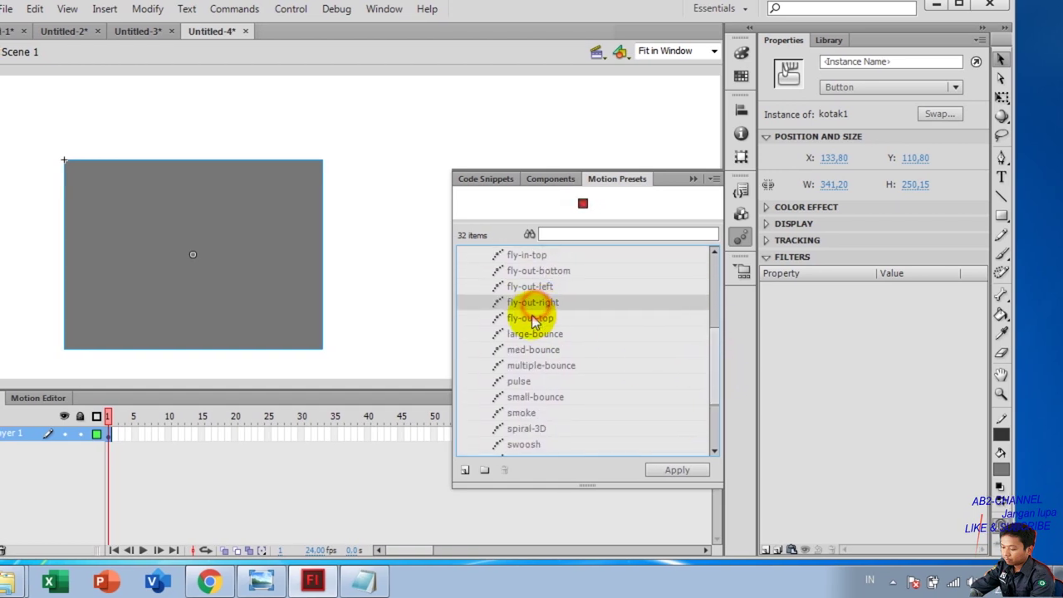
{"action": "left_click", "coordinate": [533, 320]}
{"action": "left_click", "coordinate": [538, 335]}
{"action": "left_click", "coordinate": [540, 351]}
{"action": "left_click", "coordinate": [539, 366]}
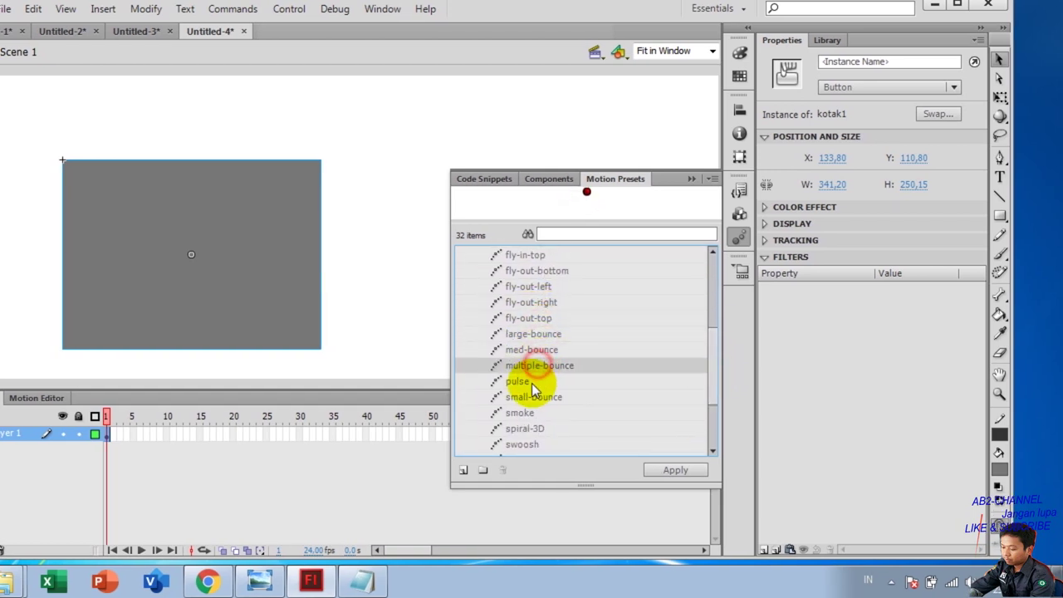
{"action": "left_click", "coordinate": [530, 381]}
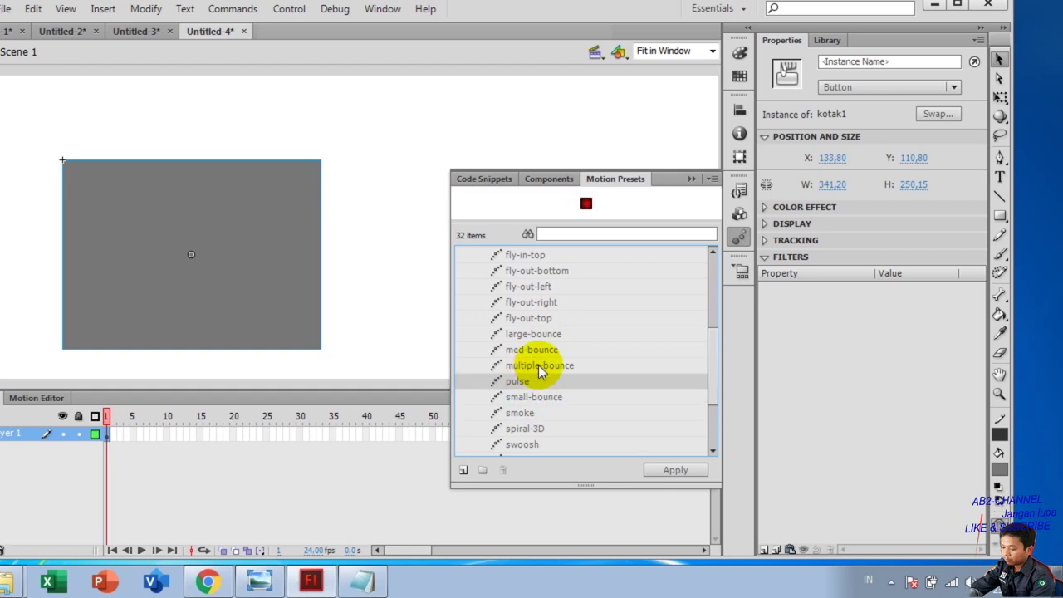
{"action": "left_click", "coordinate": [539, 369]}
{"action": "left_click", "coordinate": [531, 397]}
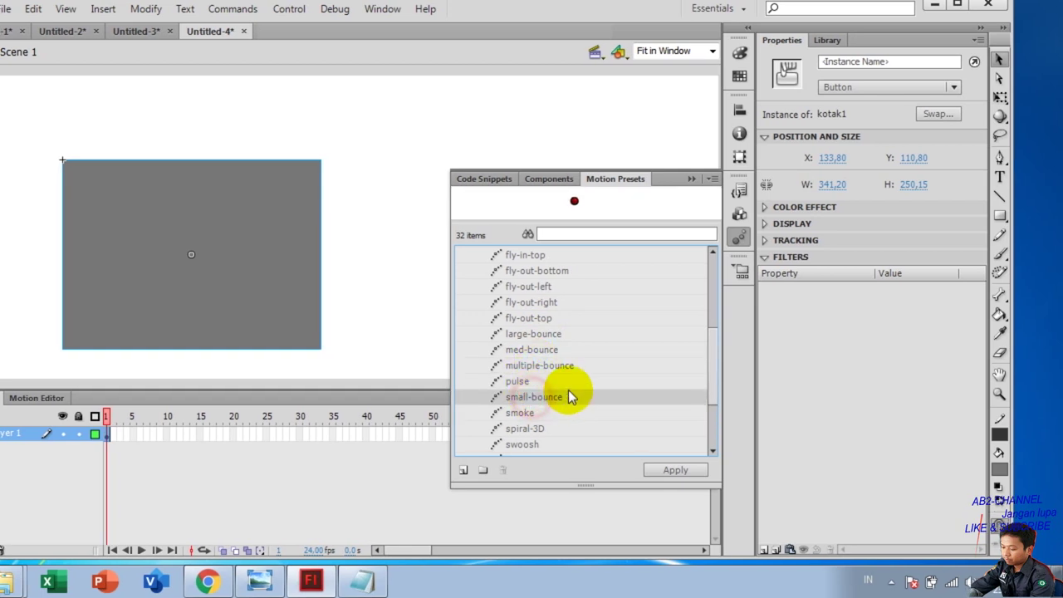
{"action": "left_click", "coordinate": [538, 383]}
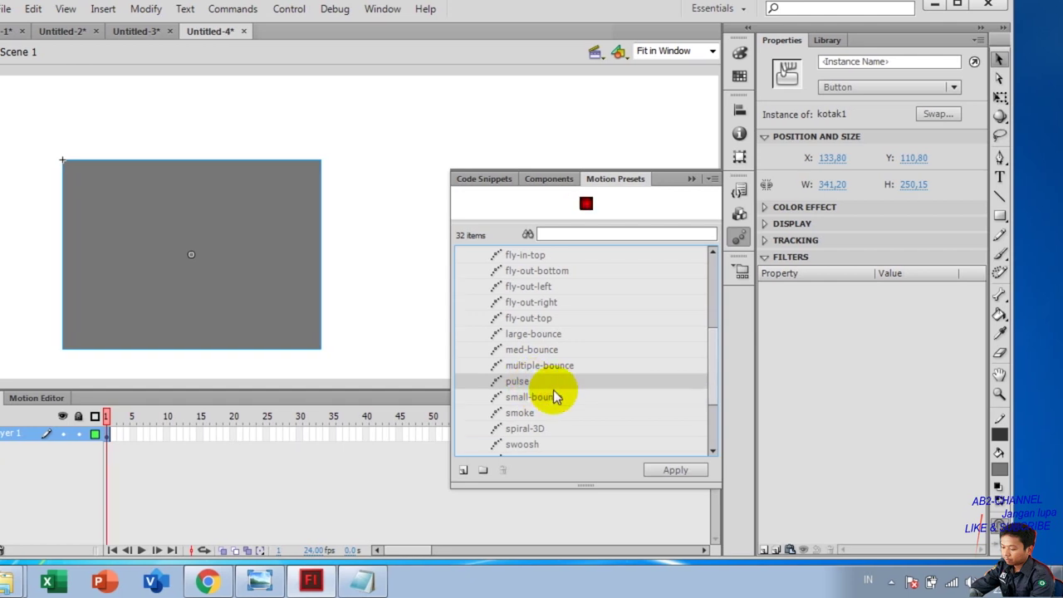
{"action": "left_click", "coordinate": [534, 398]}
{"action": "left_click", "coordinate": [529, 415]}
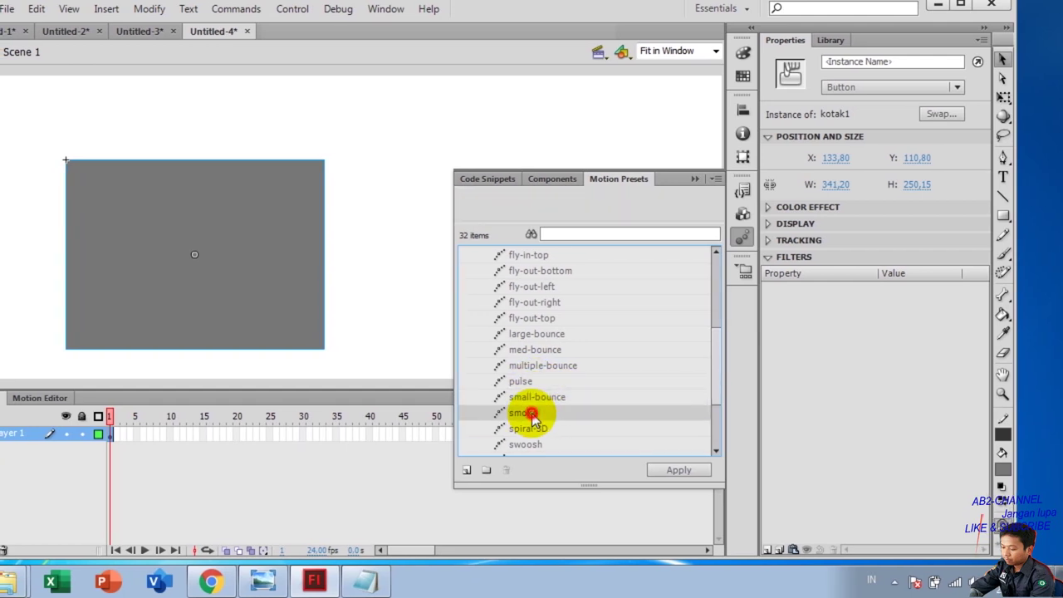
- Preview the motion presets from zoom-out-3D up through the zoom-in presets, wave and text-scroll-3D to swoosh
{"action": "scroll", "coordinate": [710, 394], "scroll_direction": "down", "scroll_amount": 2}
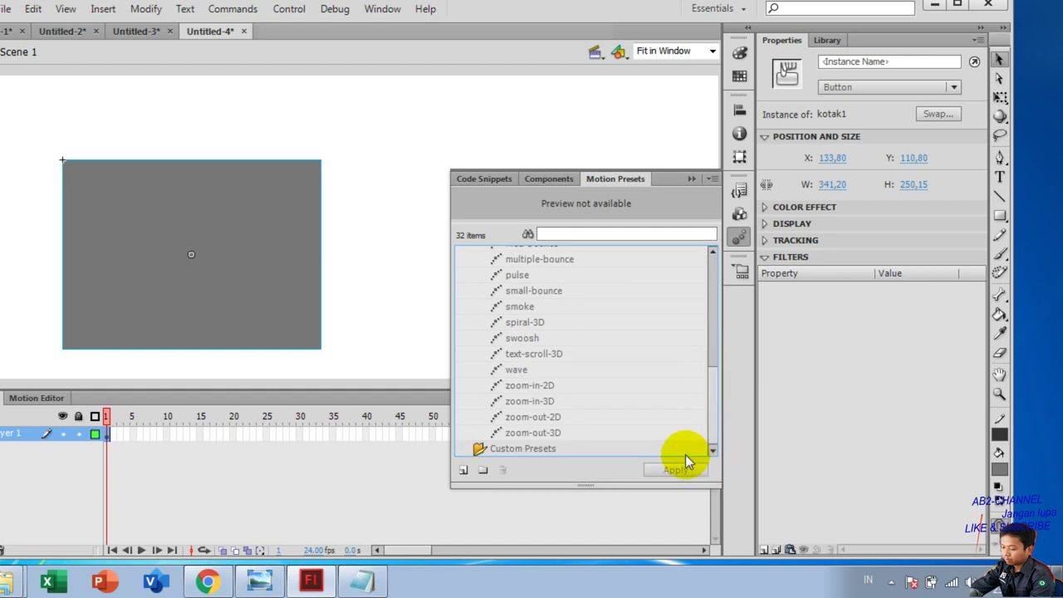
{"action": "left_click", "coordinate": [553, 430]}
{"action": "left_click", "coordinate": [553, 416]}
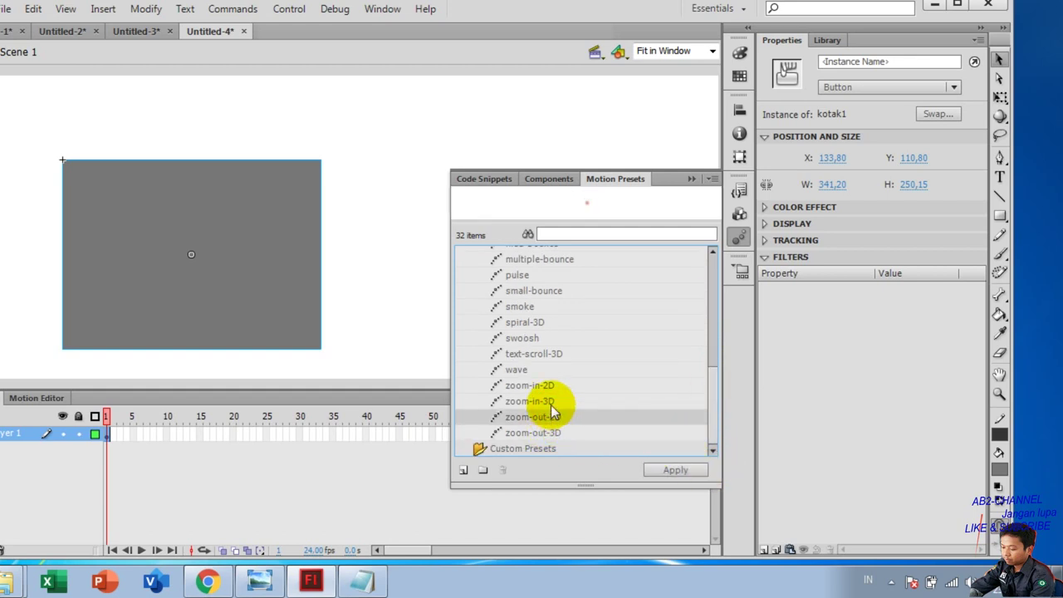
{"action": "left_click", "coordinate": [548, 402]}
{"action": "left_click", "coordinate": [538, 386]}
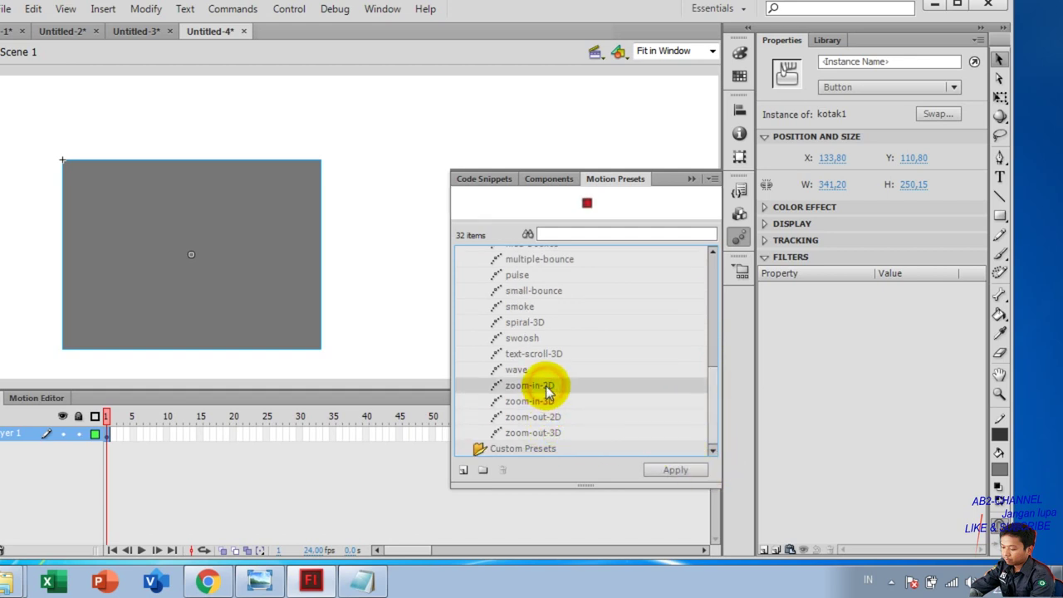
{"action": "left_click", "coordinate": [523, 370]}
{"action": "left_click", "coordinate": [532, 356]}
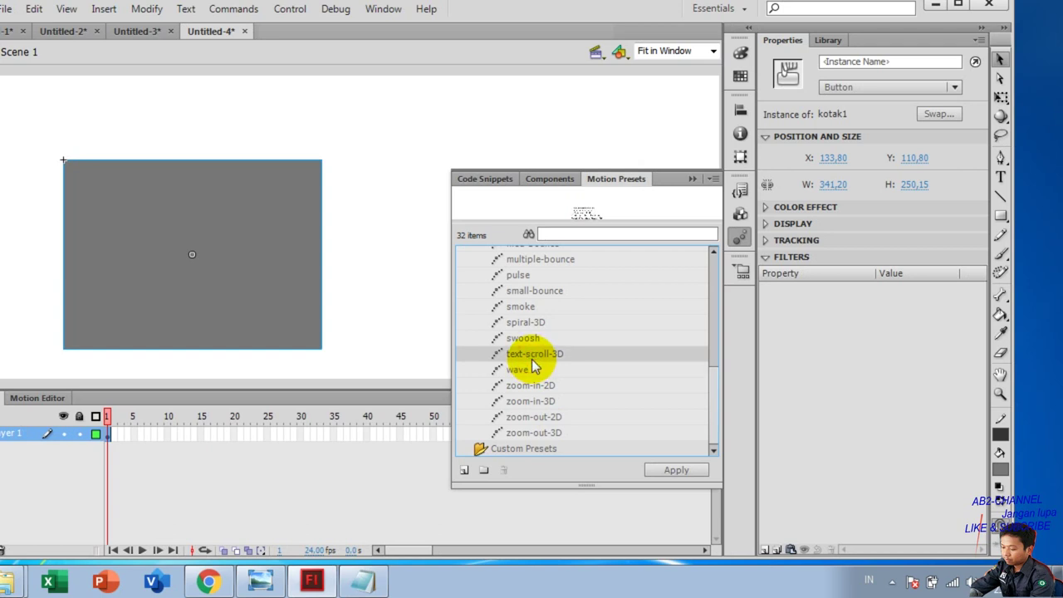
{"action": "left_click", "coordinate": [527, 340]}
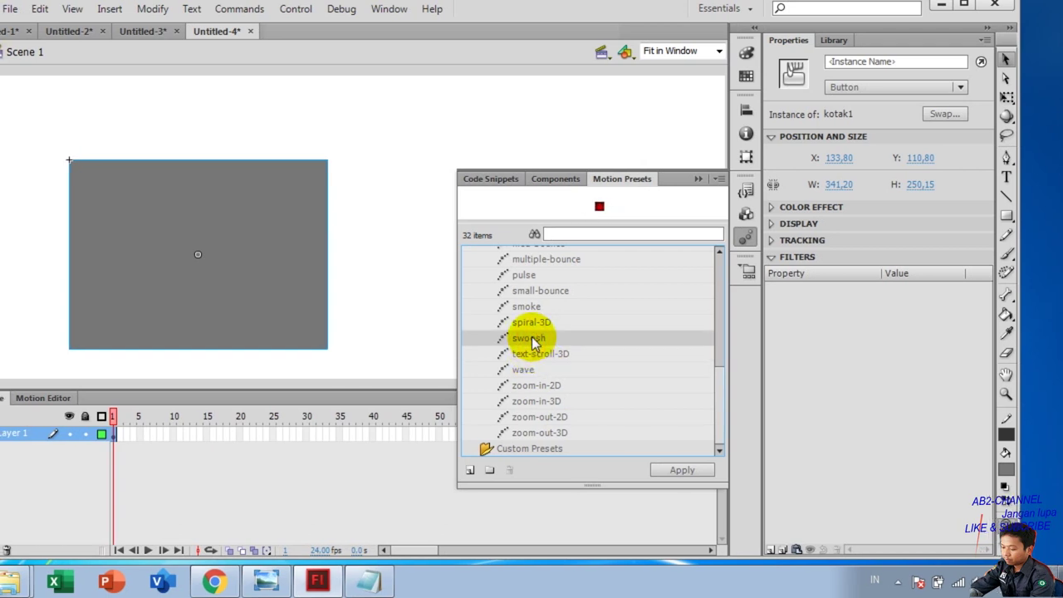
- Apply the spiral-3D motion preset to the kotak1 rectangle, accept its conversion to a movie clip, and test the movie
{"action": "left_click", "coordinate": [540, 324]}
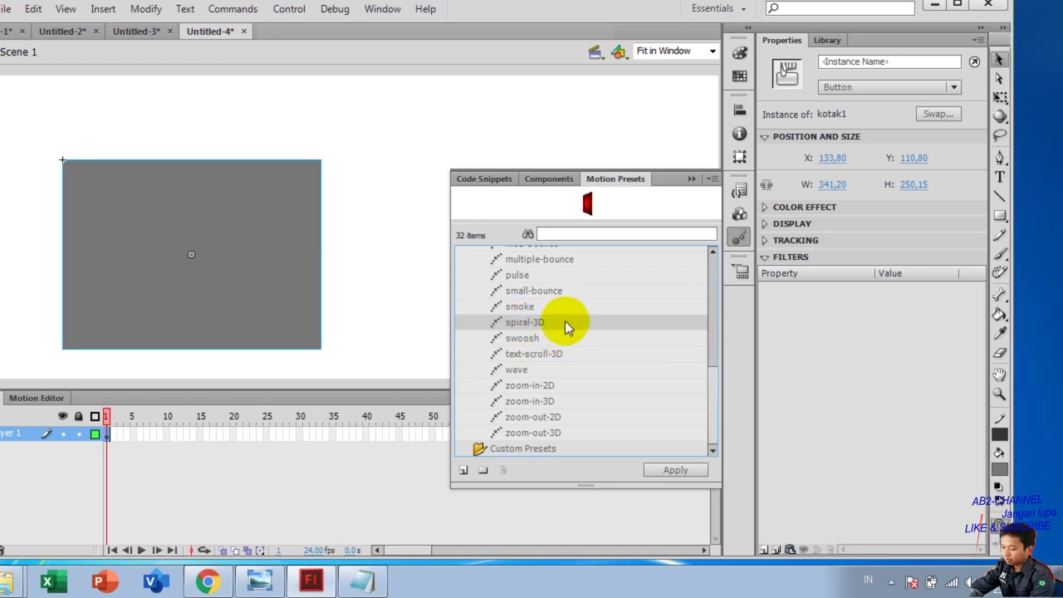
{"action": "left_click", "coordinate": [675, 470]}
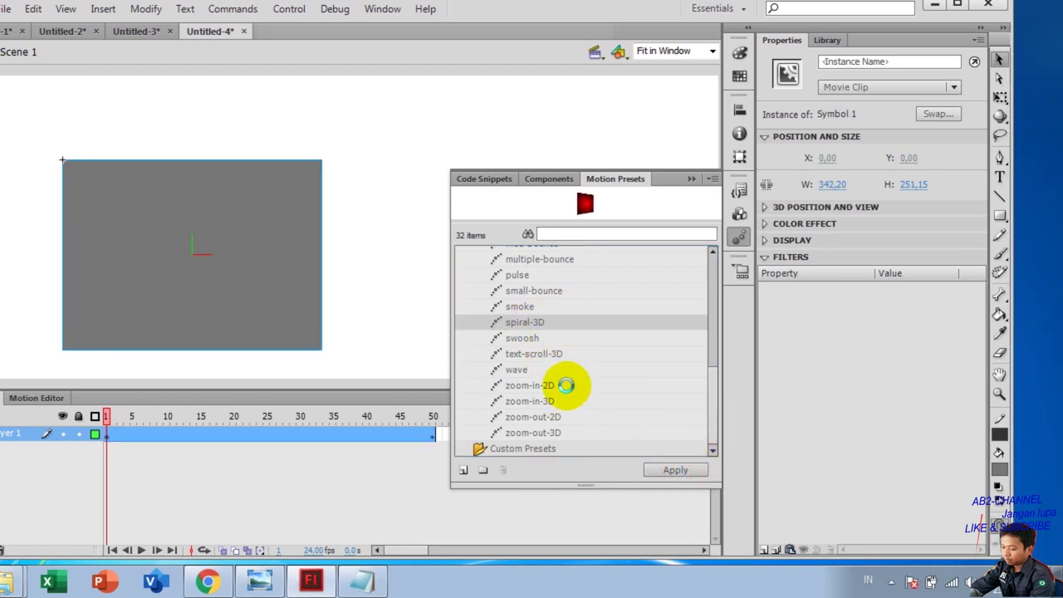
{"action": "left_click", "coordinate": [675, 471]}
{"action": "left_click", "coordinate": [545, 305]}
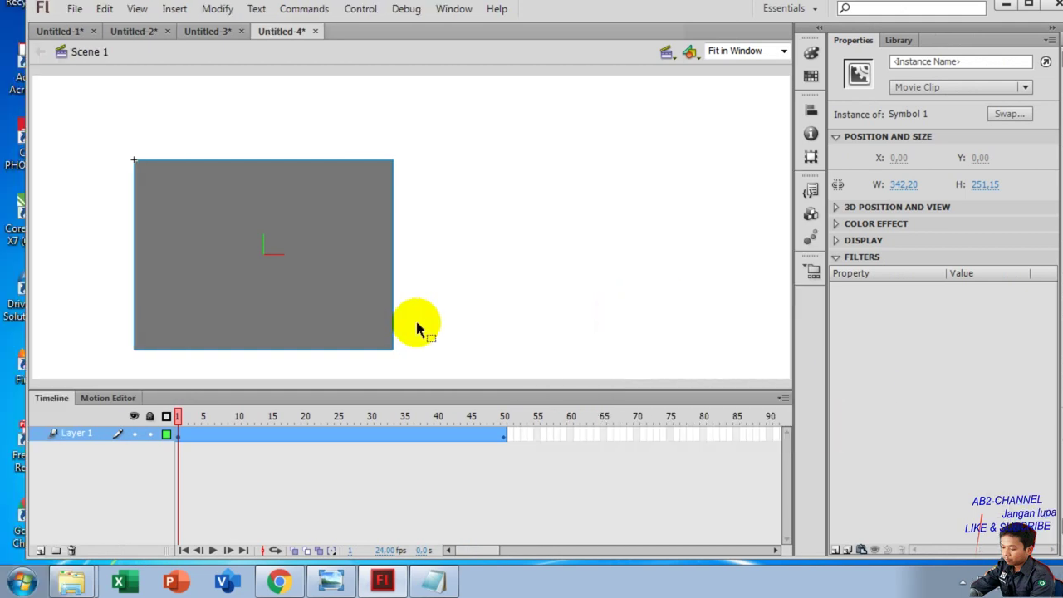
{"action": "key", "text": "ctrl+Return"}
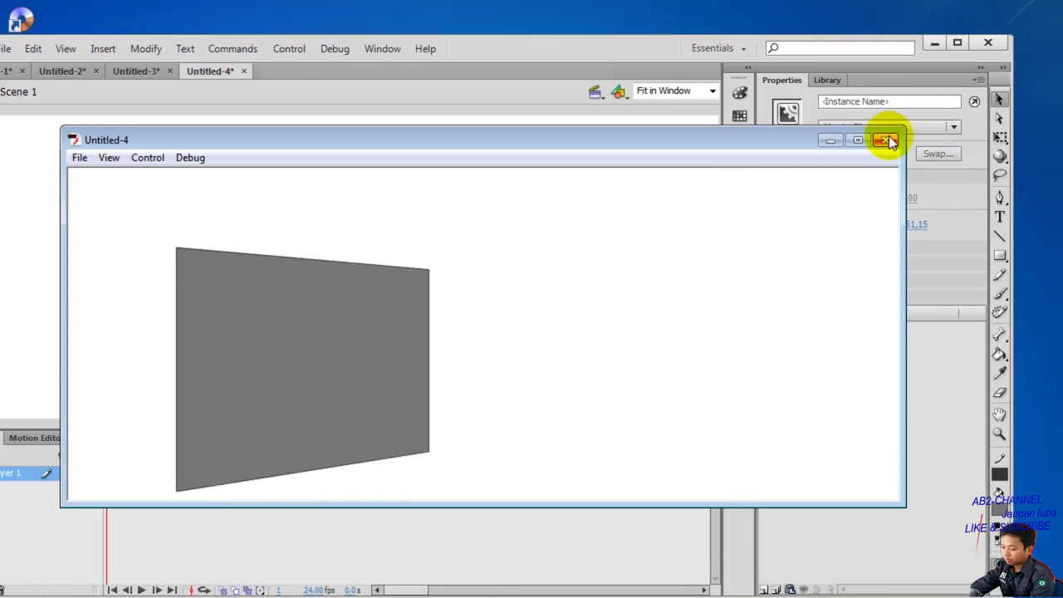
{"action": "left_click", "coordinate": [895, 99]}
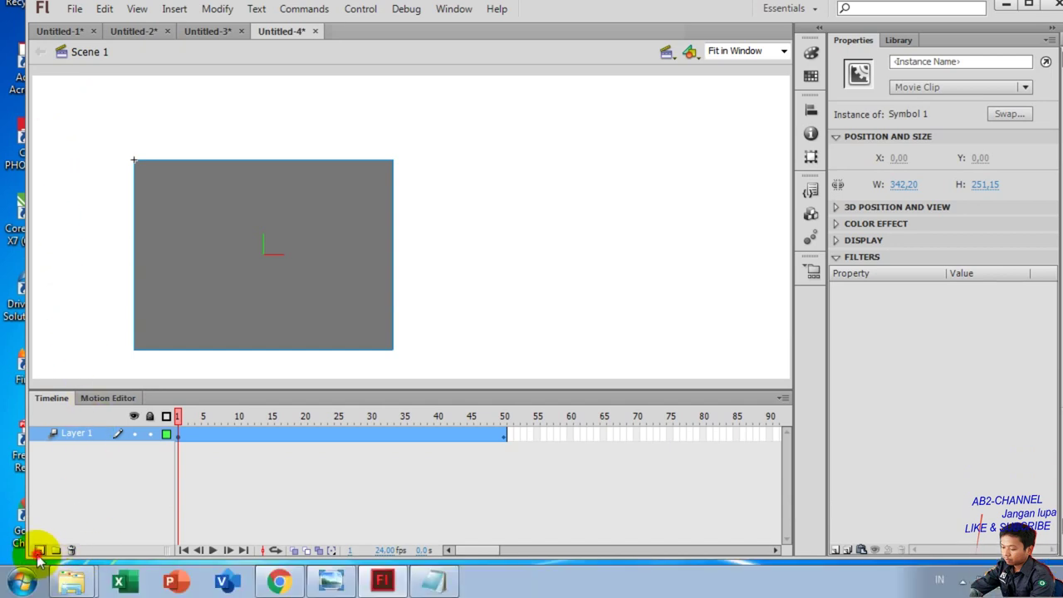
- Add a new layer above Layer 1 and import the sound anji.mp3 (online-audio-converter.com) from Downloads to the library
{"action": "left_click", "coordinate": [39, 551]}
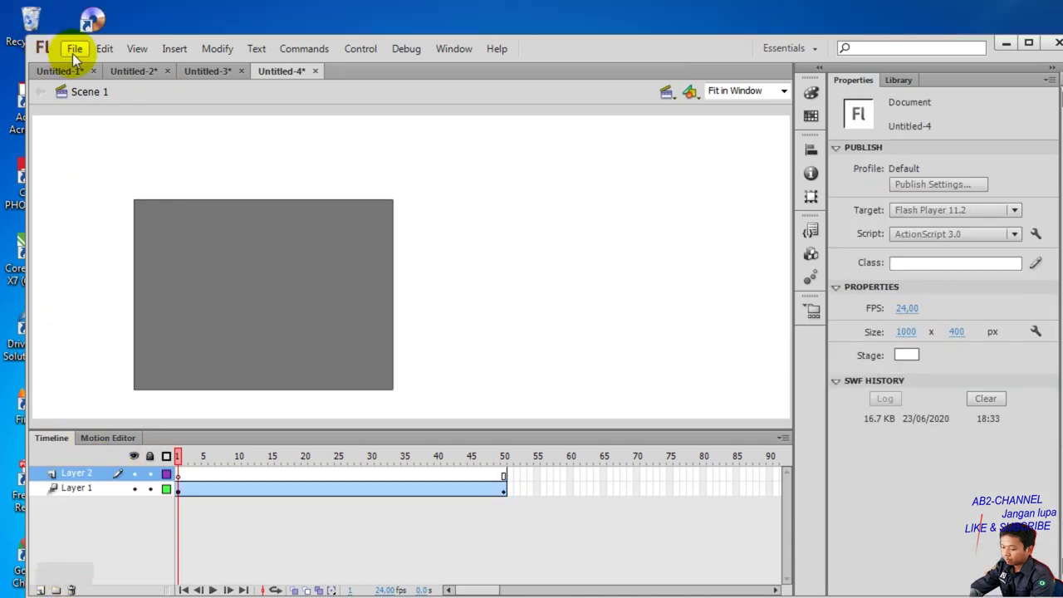
{"action": "left_click", "coordinate": [74, 49]}
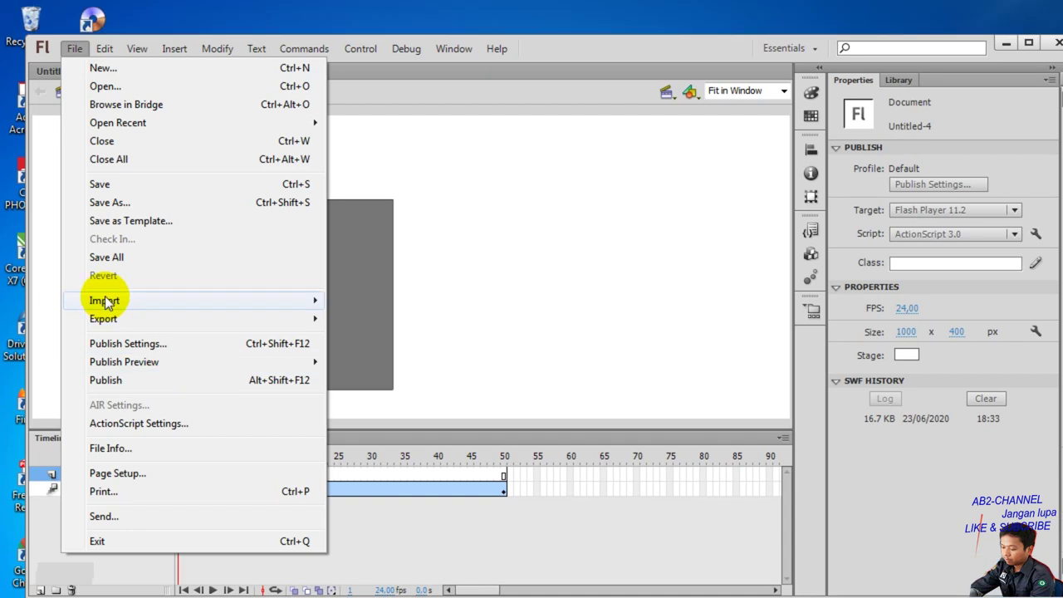
{"action": "mouse_move", "coordinate": [104, 300]}
{"action": "left_click", "coordinate": [443, 319]}
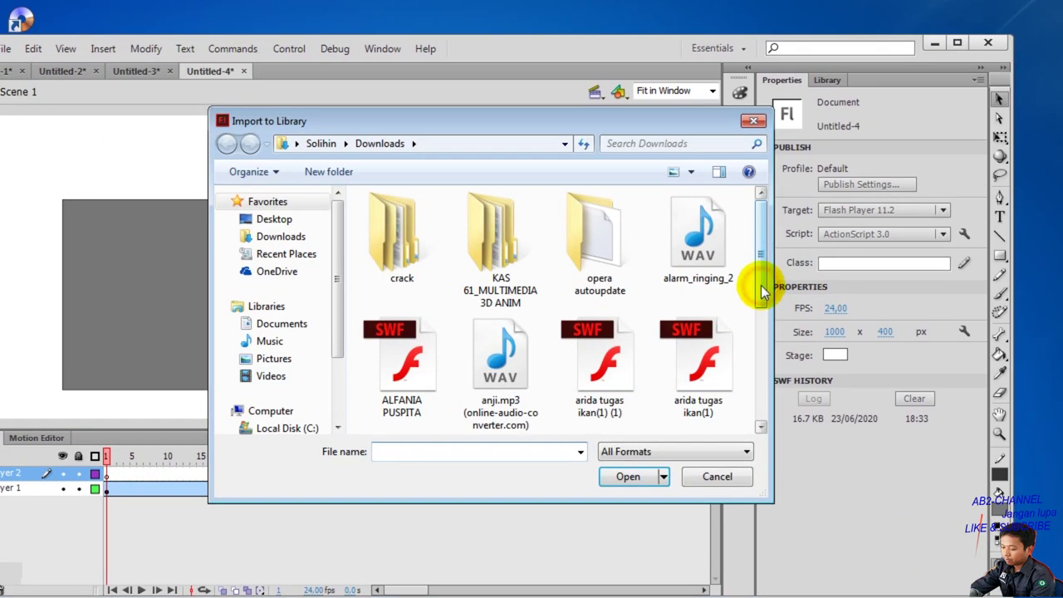
{"action": "left_click_drag", "start_coordinate": [758, 251], "coordinate": [762, 273]}
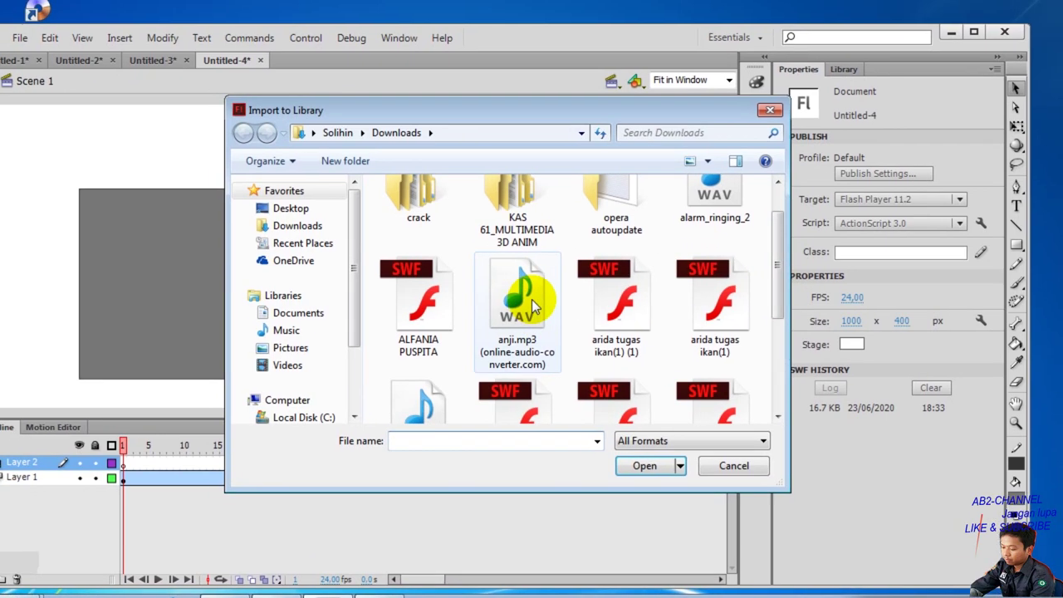
{"action": "left_click", "coordinate": [512, 311]}
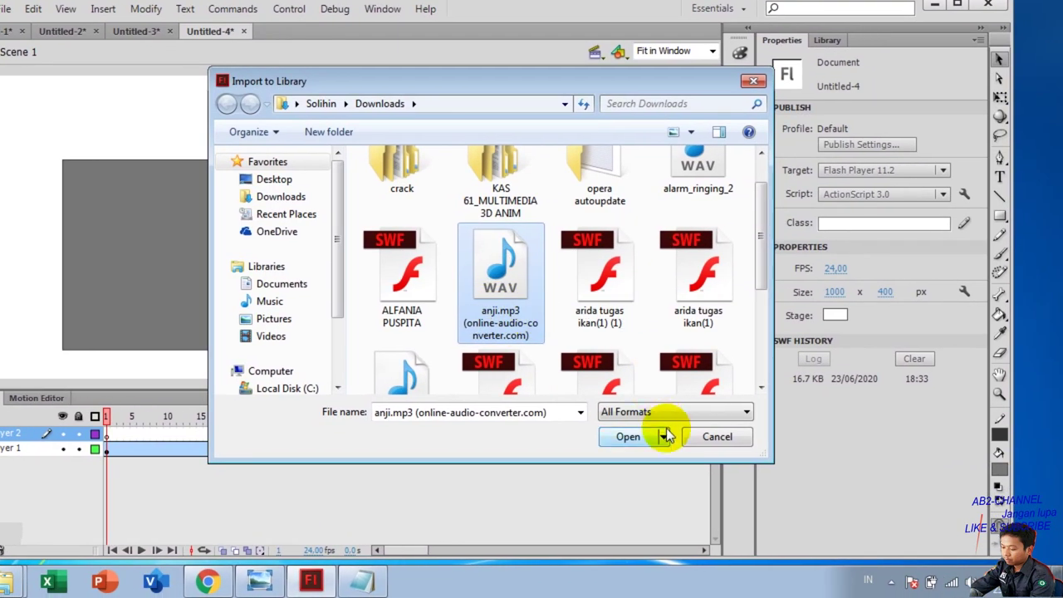
{"action": "left_click", "coordinate": [638, 437]}
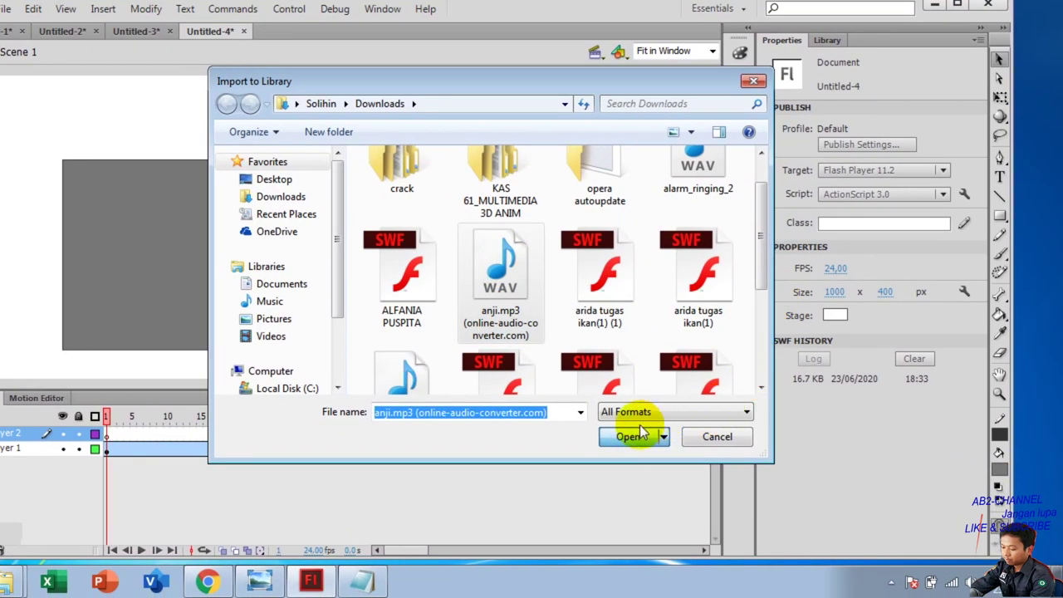
{"action": "left_click", "coordinate": [629, 436]}
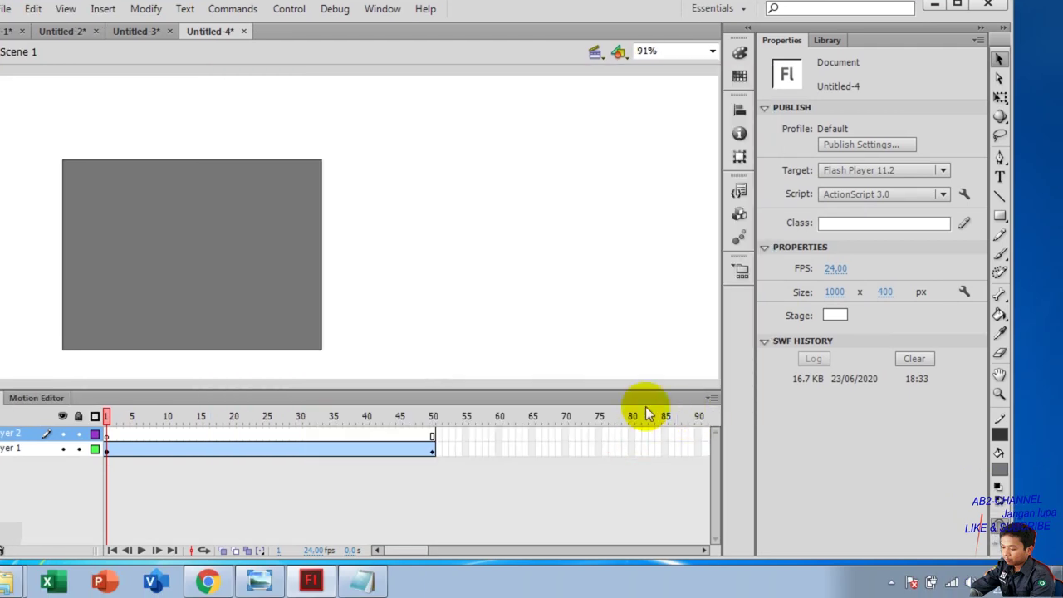
- Assign the imported anji.mp3 (online-audio-converter.com).wav sound to the first frame of Layer 2
{"action": "left_click", "coordinate": [830, 80]}
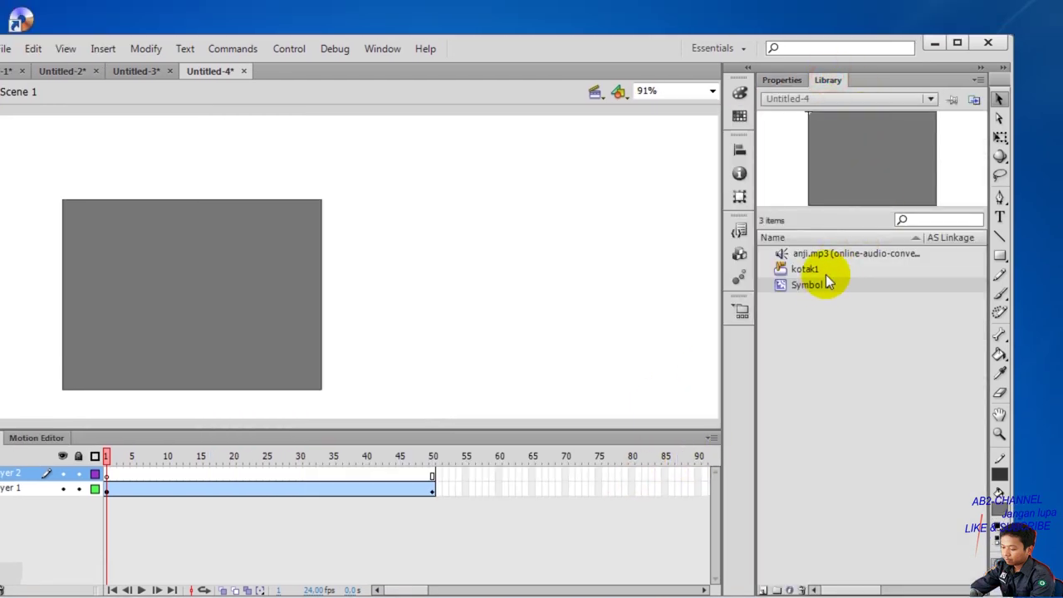
{"action": "left_click", "coordinate": [847, 256]}
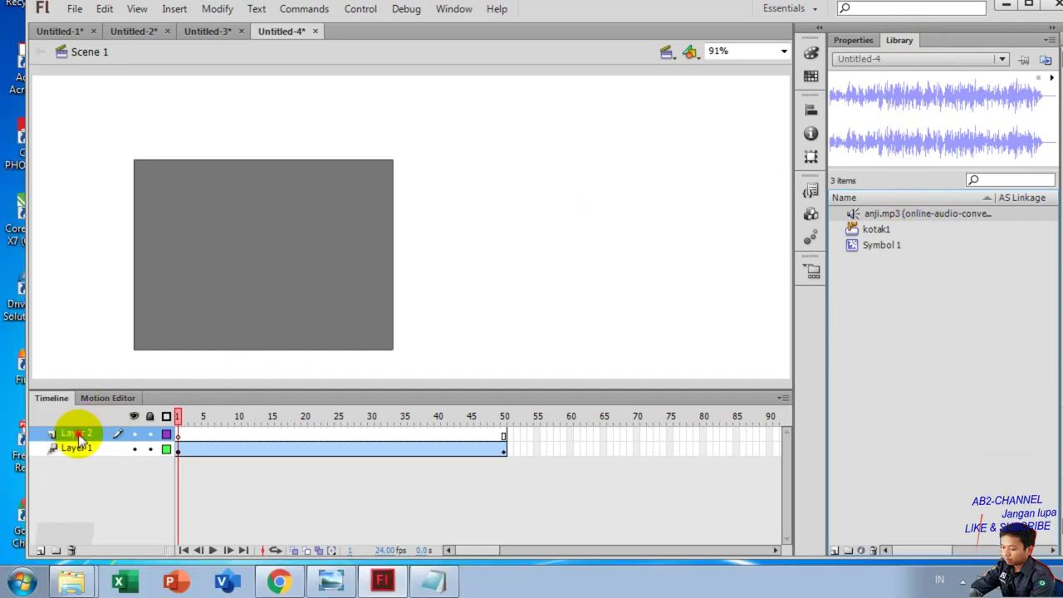
{"action": "left_click", "coordinate": [78, 433]}
{"action": "left_click", "coordinate": [178, 435]}
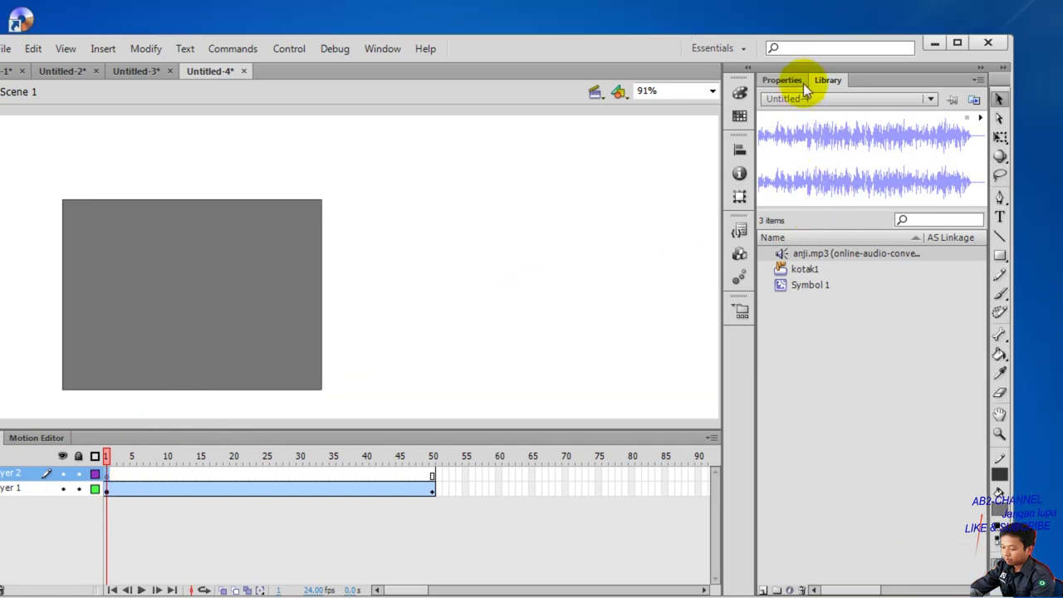
{"action": "left_click", "coordinate": [870, 41]}
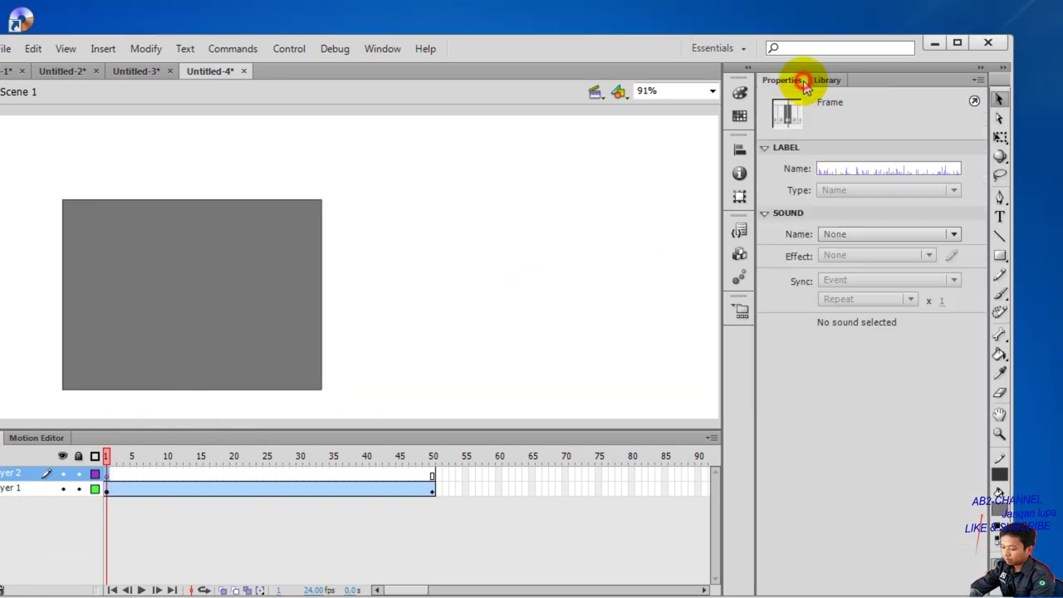
{"action": "left_click", "coordinate": [954, 235]}
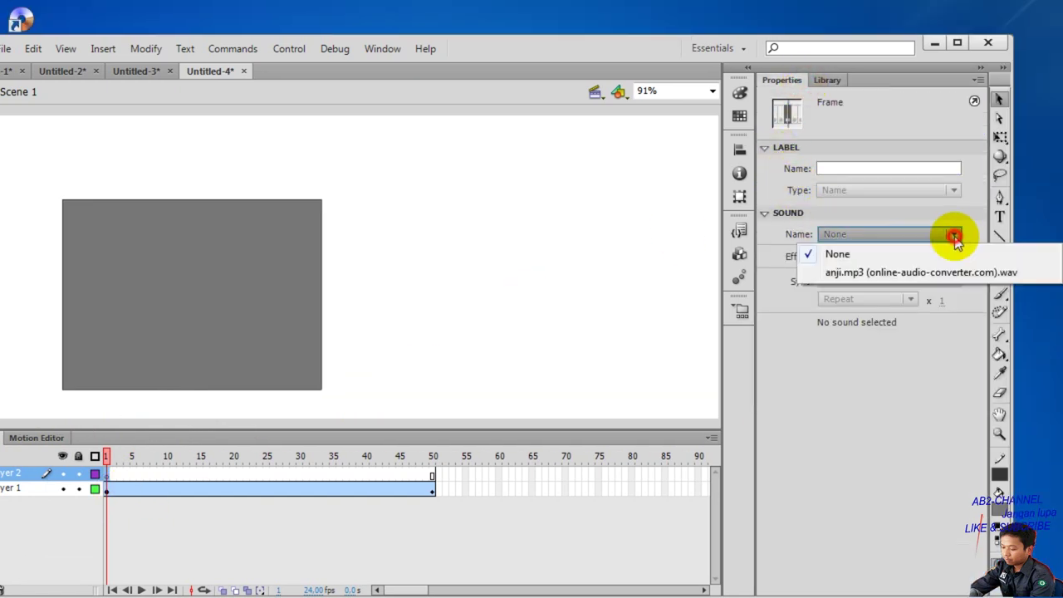
{"action": "left_click", "coordinate": [853, 274]}
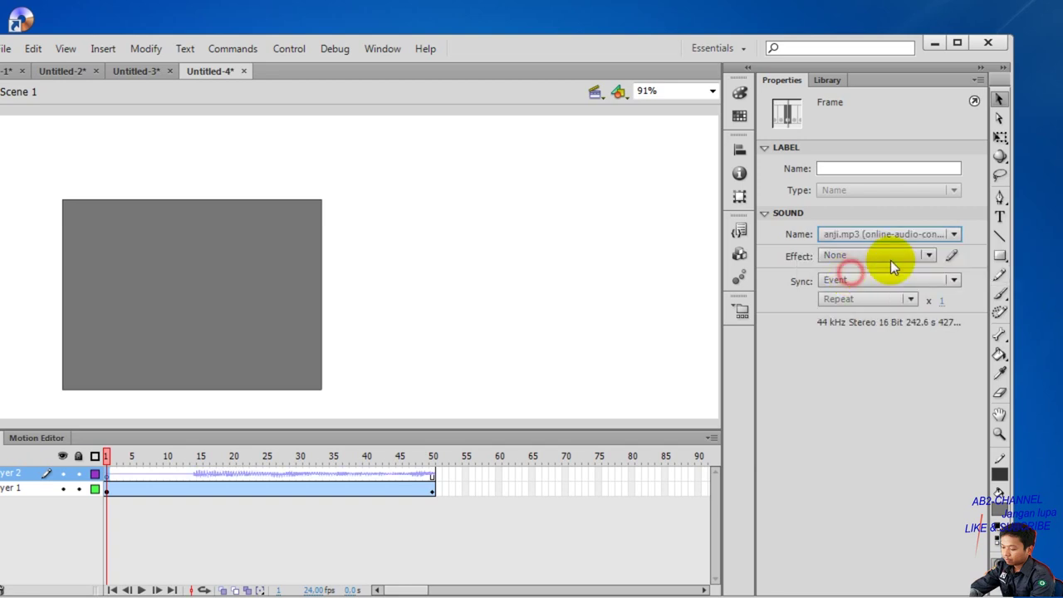
- Set the sound's effect to None and its sync to Start with Repeat, and test the movie with audio
{"action": "left_click", "coordinate": [928, 258]}
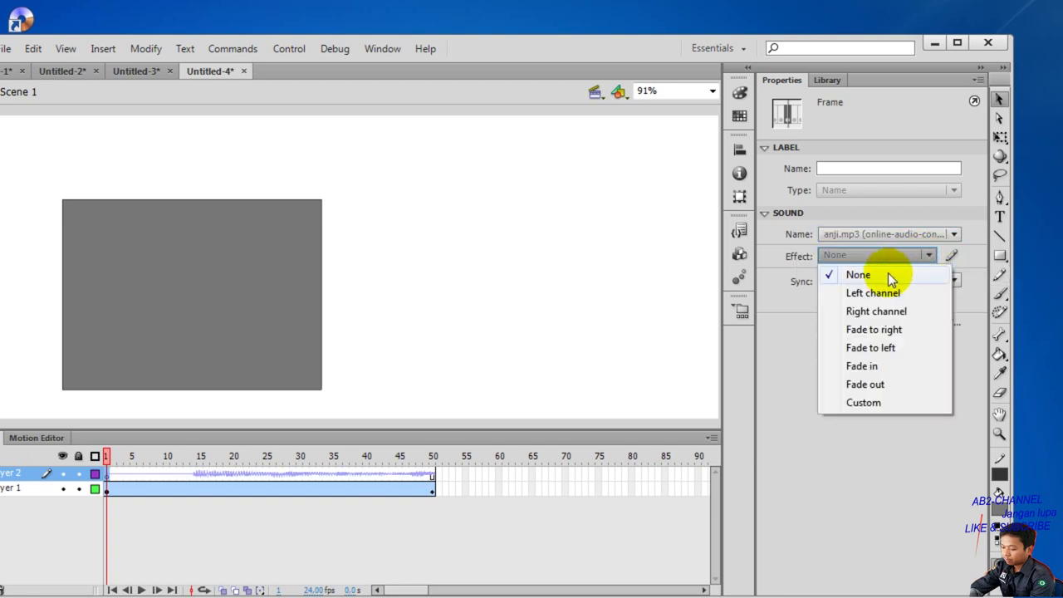
{"action": "left_click", "coordinate": [889, 276]}
{"action": "left_click", "coordinate": [953, 281]}
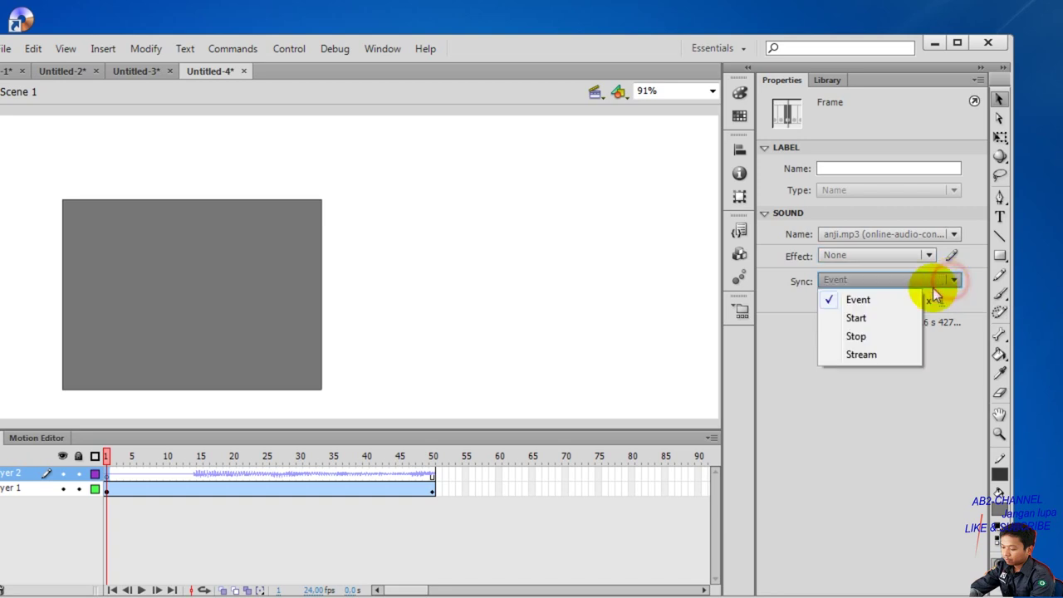
{"action": "left_click", "coordinate": [875, 316]}
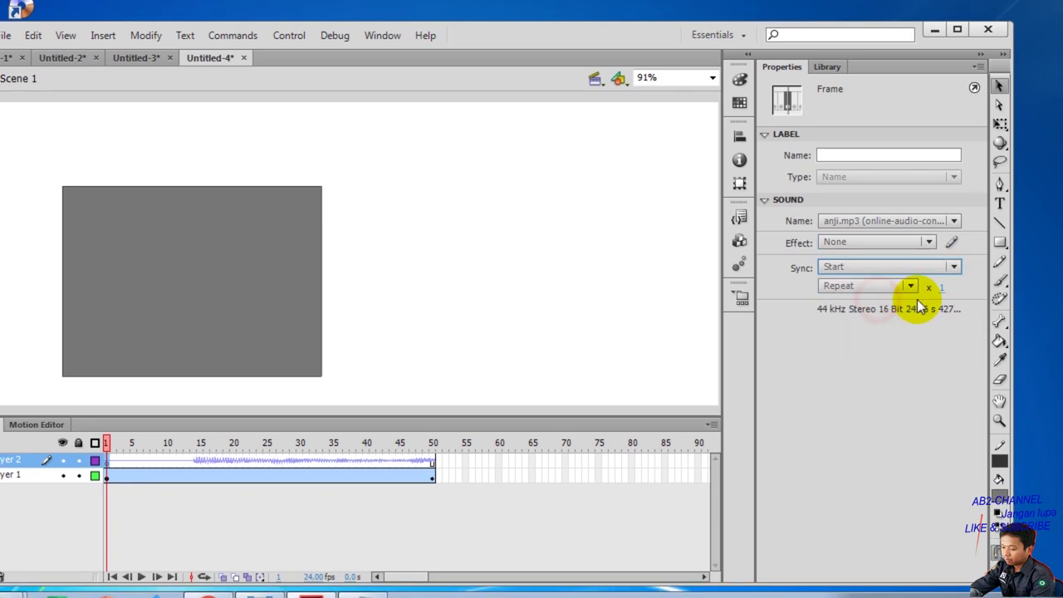
{"action": "left_click", "coordinate": [911, 285]}
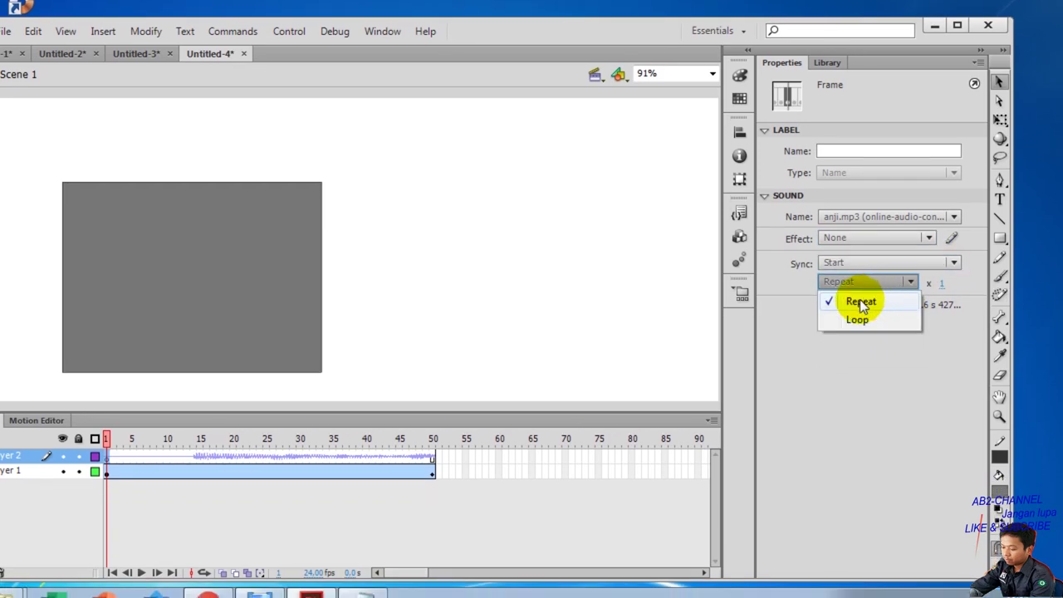
{"action": "left_click", "coordinate": [861, 303]}
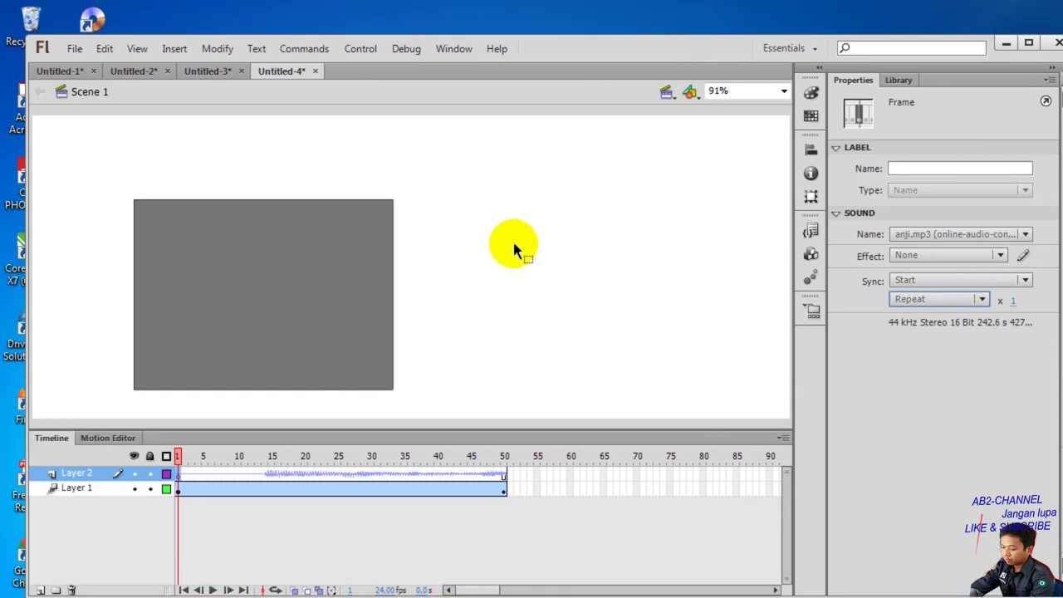
{"action": "key", "text": "ctrl+Return"}
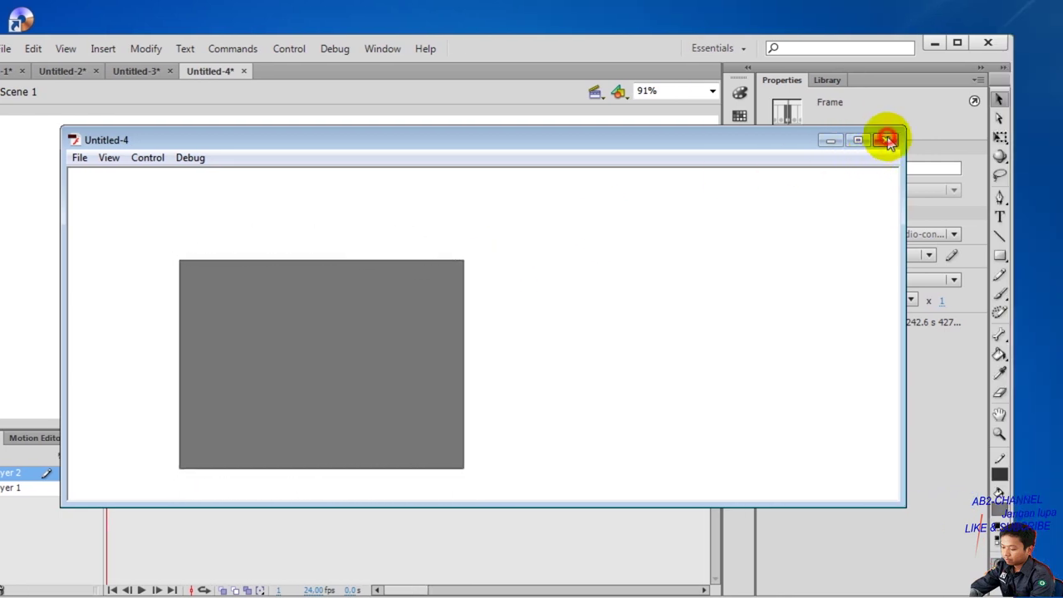
{"action": "left_click", "coordinate": [888, 141]}
{"action": "left_click", "coordinate": [889, 510]}
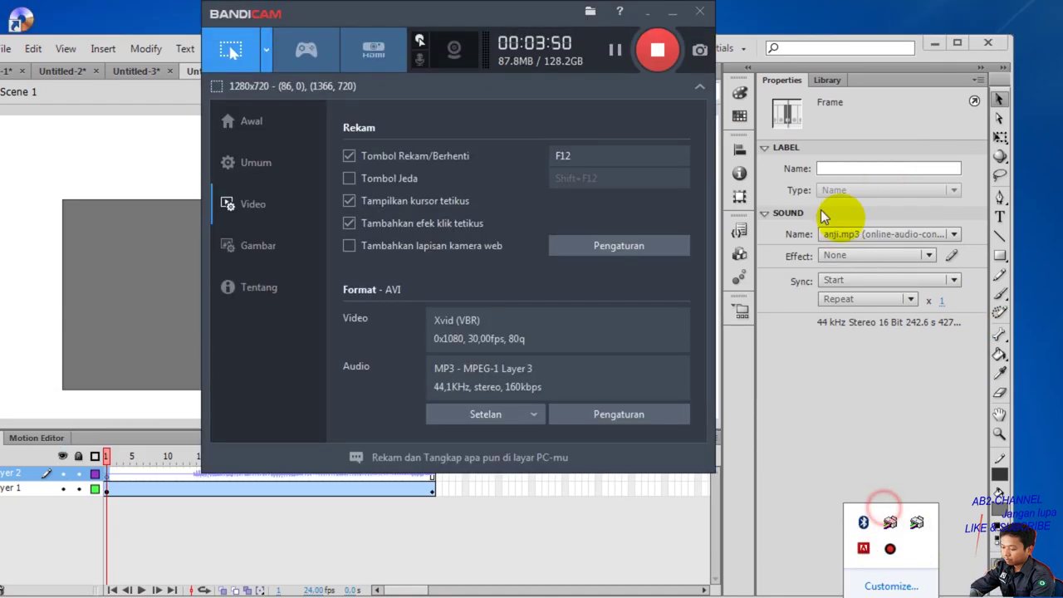